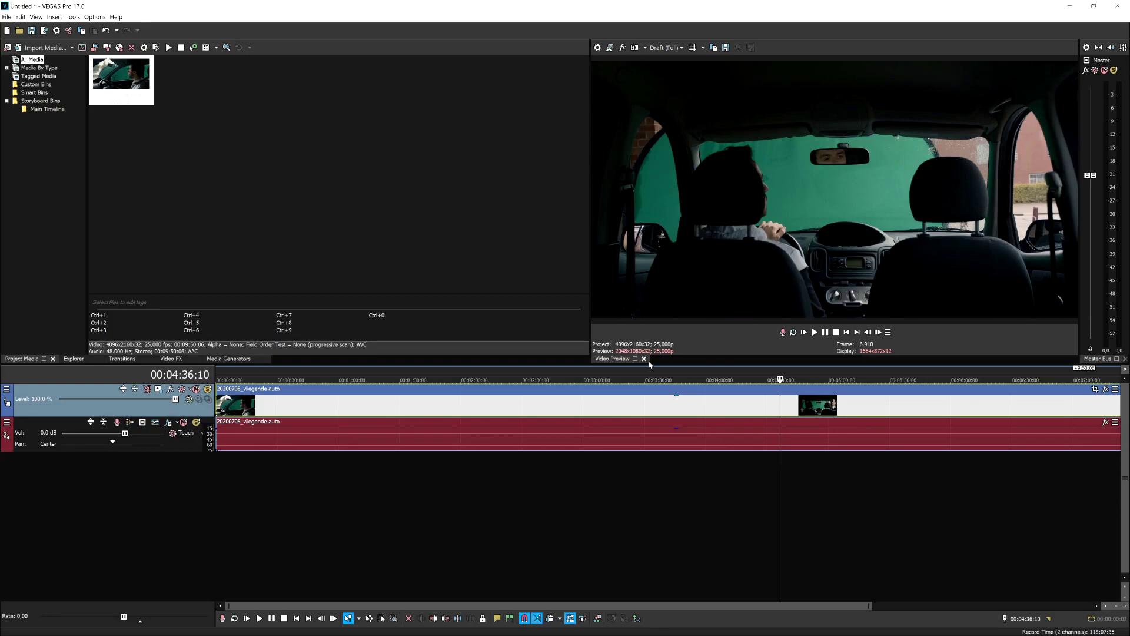
- Preview the driver side shot and later parts of the footage, then return to the project start
left_click(327, 404)
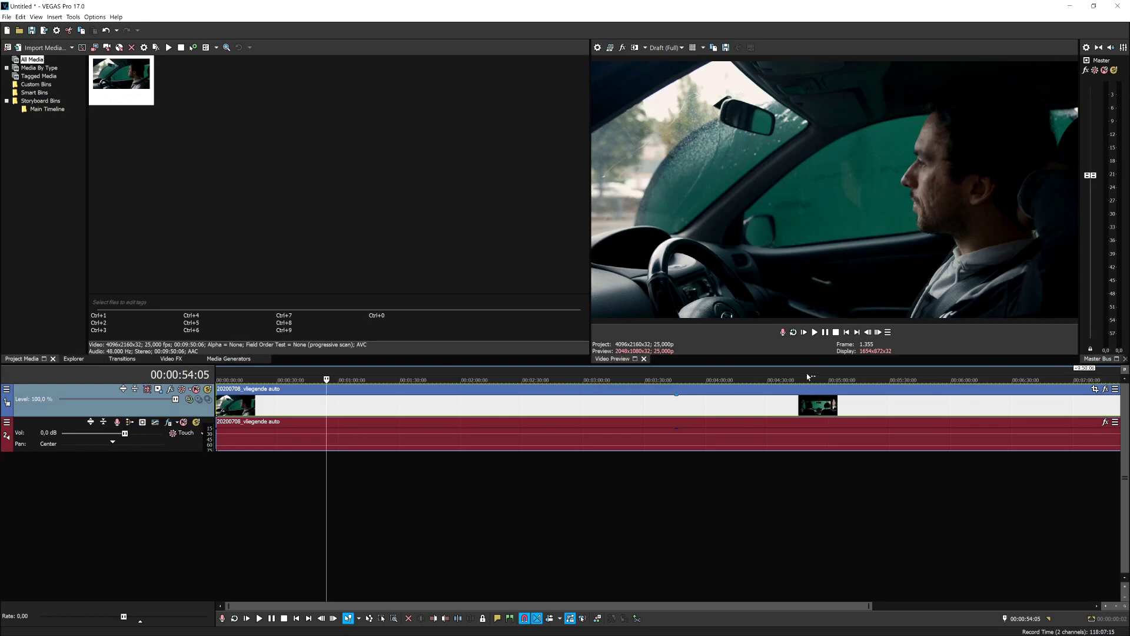
scroll(808, 377, "down", 2)
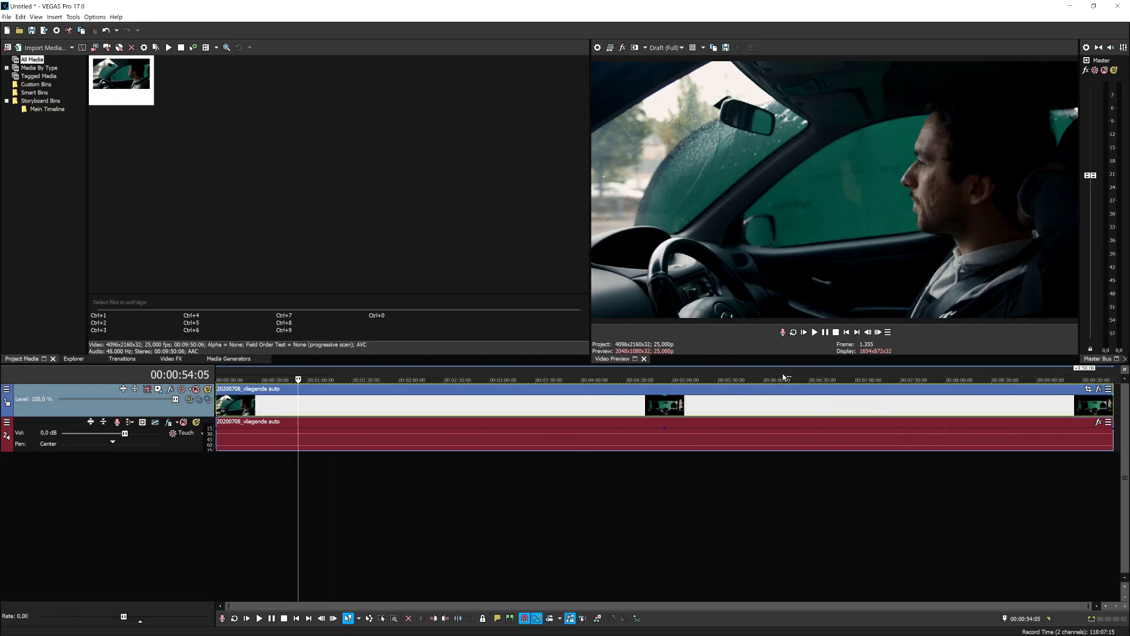
left_click(782, 377)
left_click(827, 379)
key("ctrl+Home")
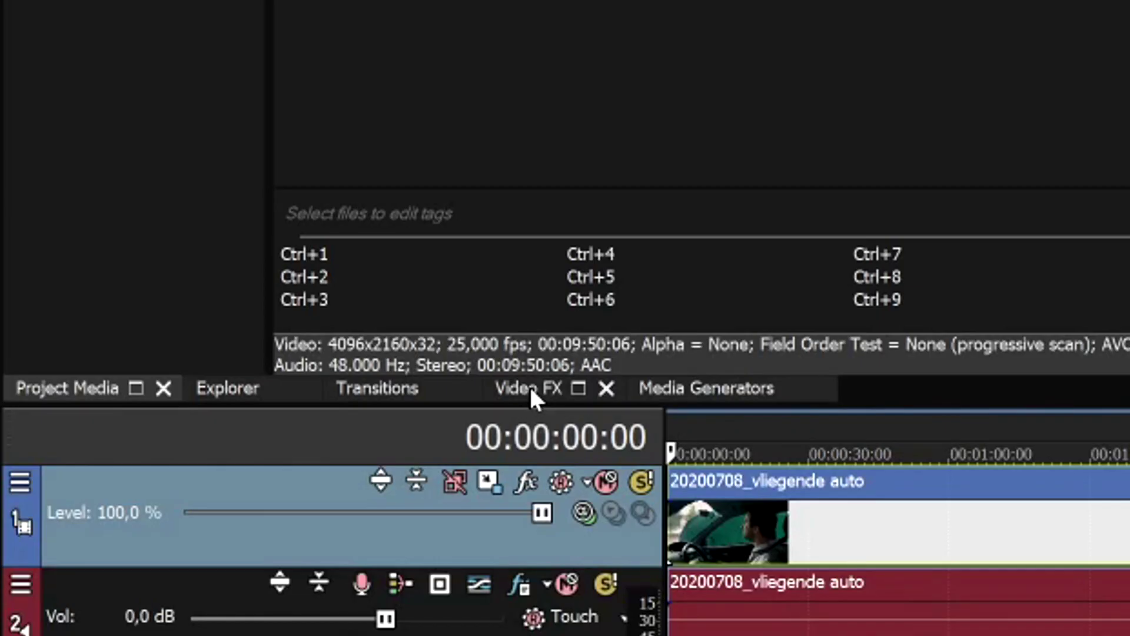
- Apply Color Corrector (Secondary) Default to the car clip with saturation 1,951, gamma 1,133, gain 1,104
left_click(171, 358)
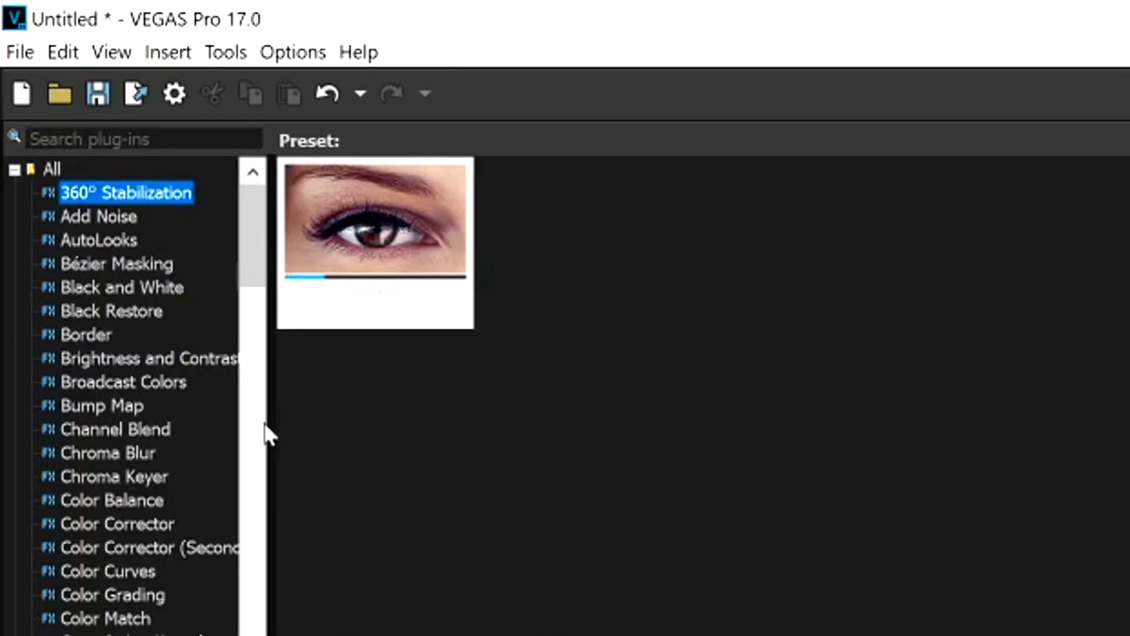
left_click(173, 556)
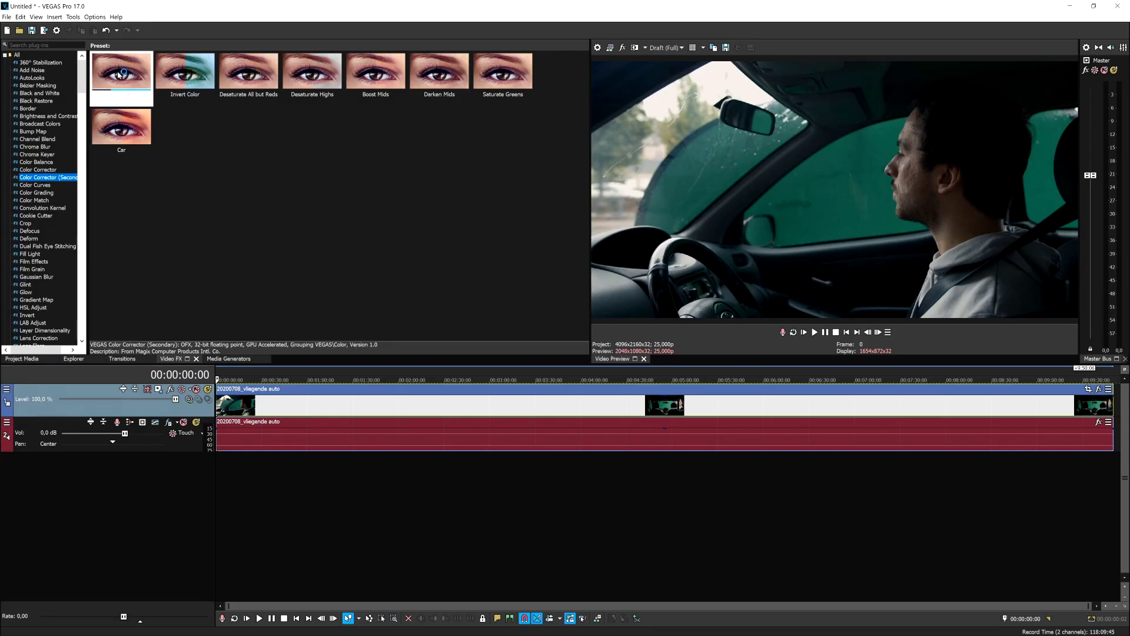
left_click_drag(397, 394, 394, 401)
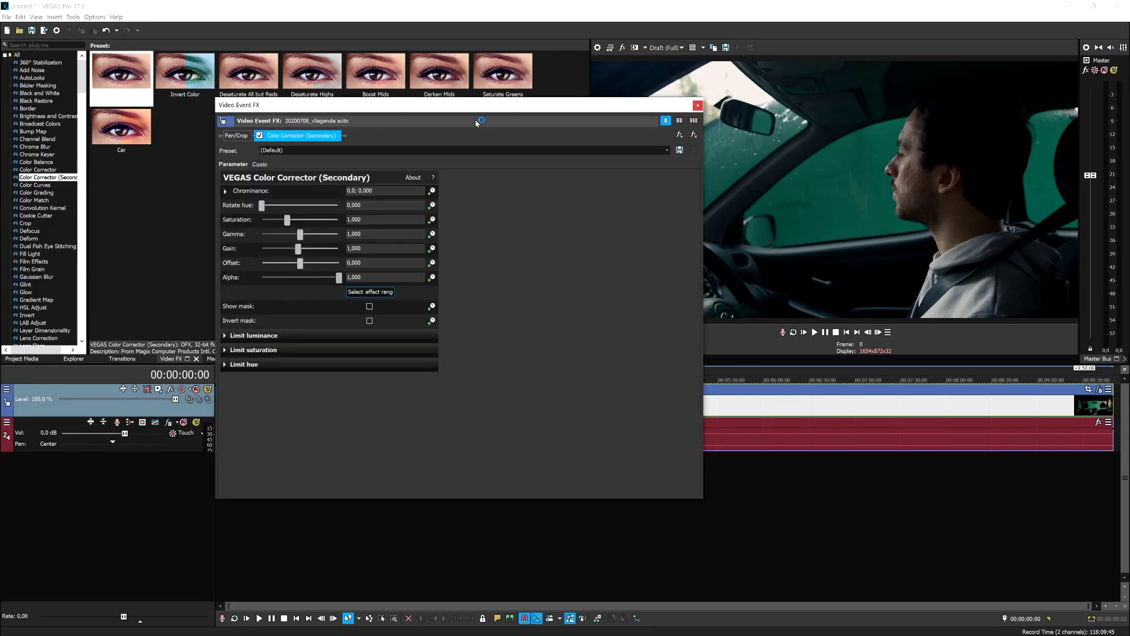
left_click_drag(475, 119, 812, 338)
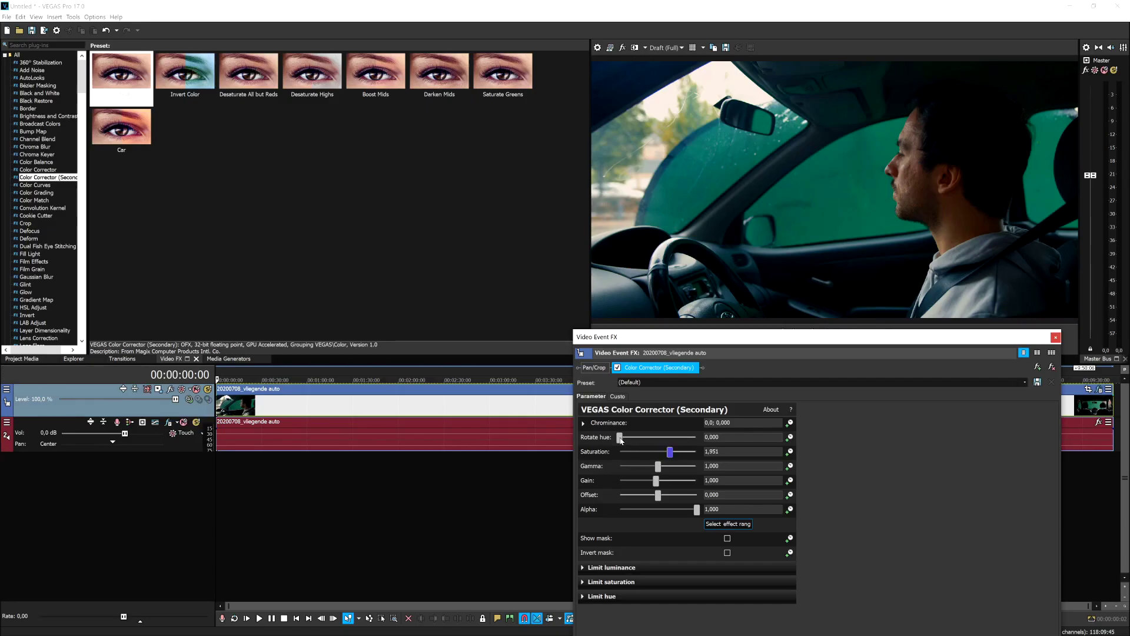
left_click_drag(620, 438, 666, 481)
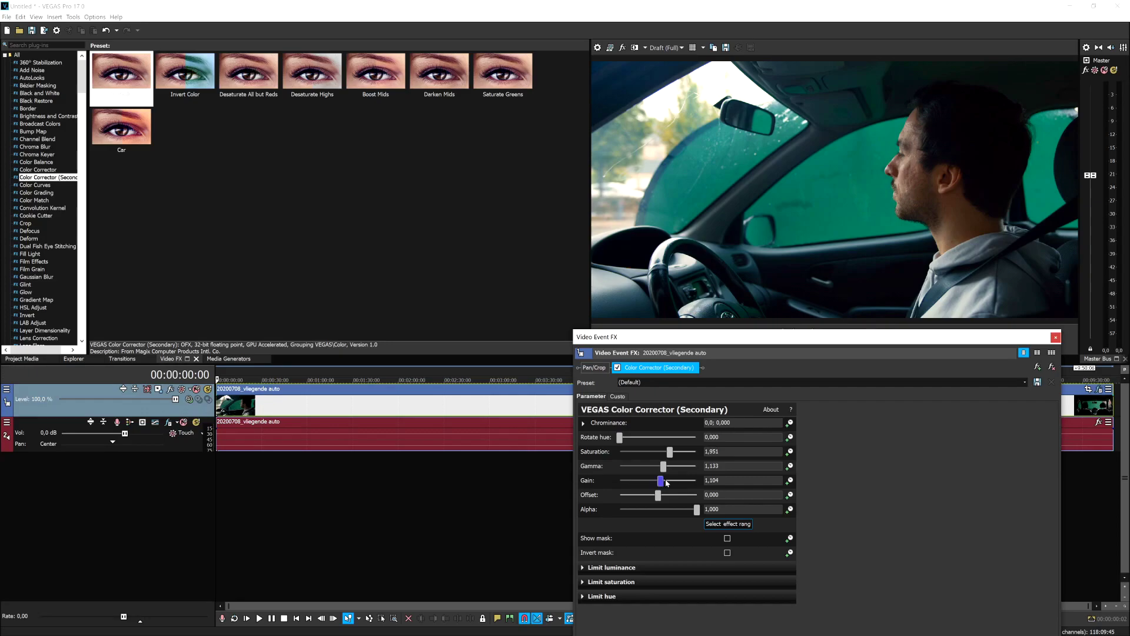
key("Escape")
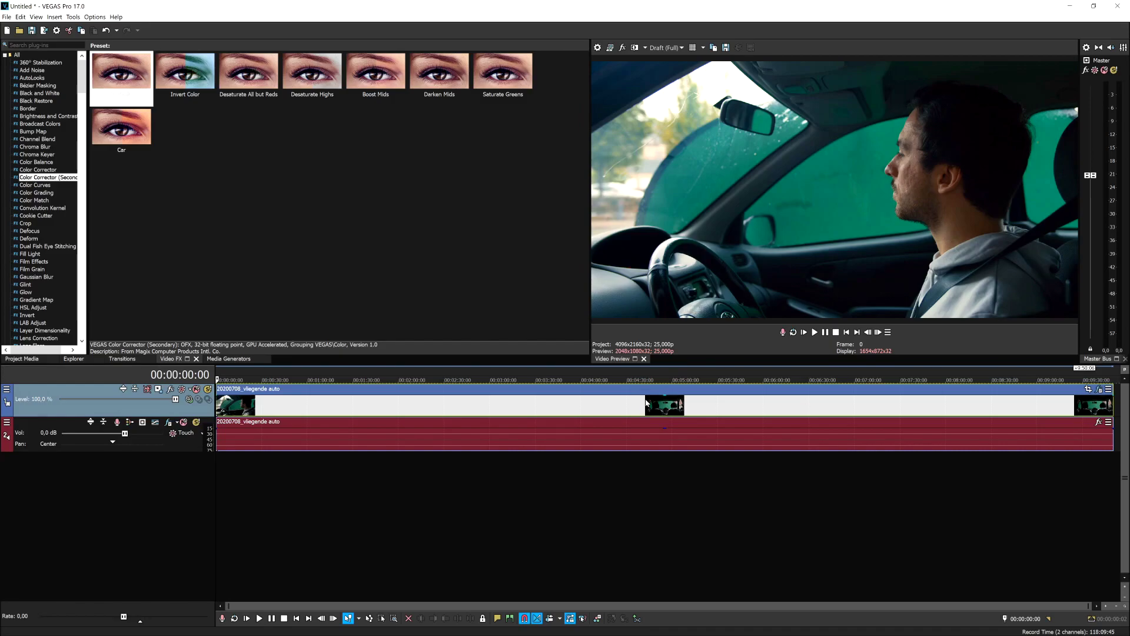
- Check the green-window shots, pick the green key colour and raise the Chroma Keyer low threshold
left_click(728, 404)
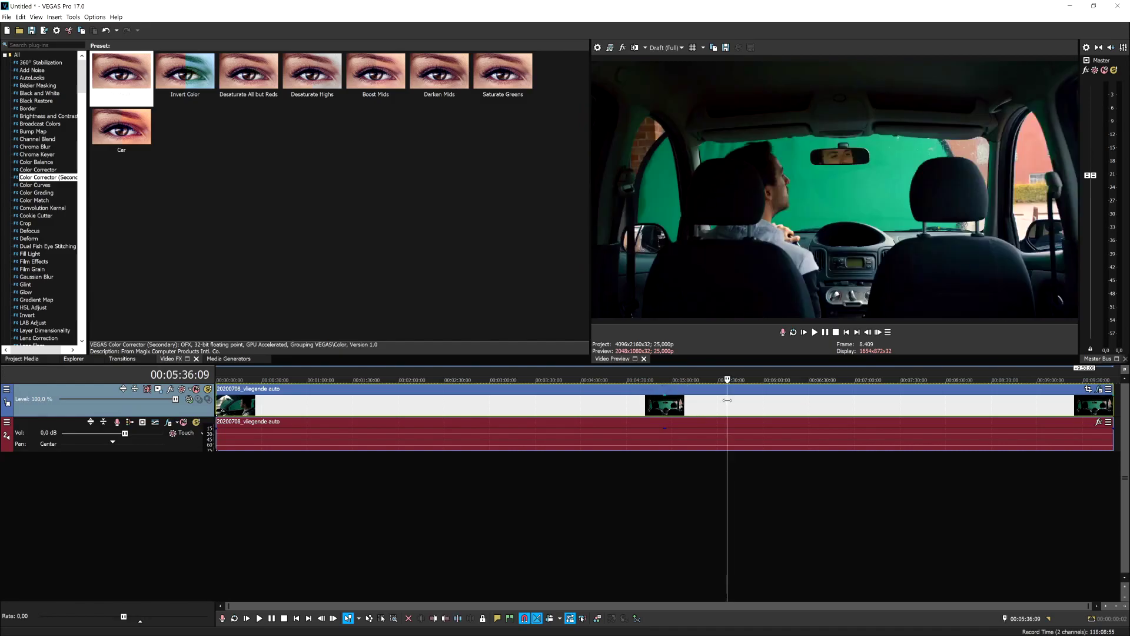
left_click(783, 405)
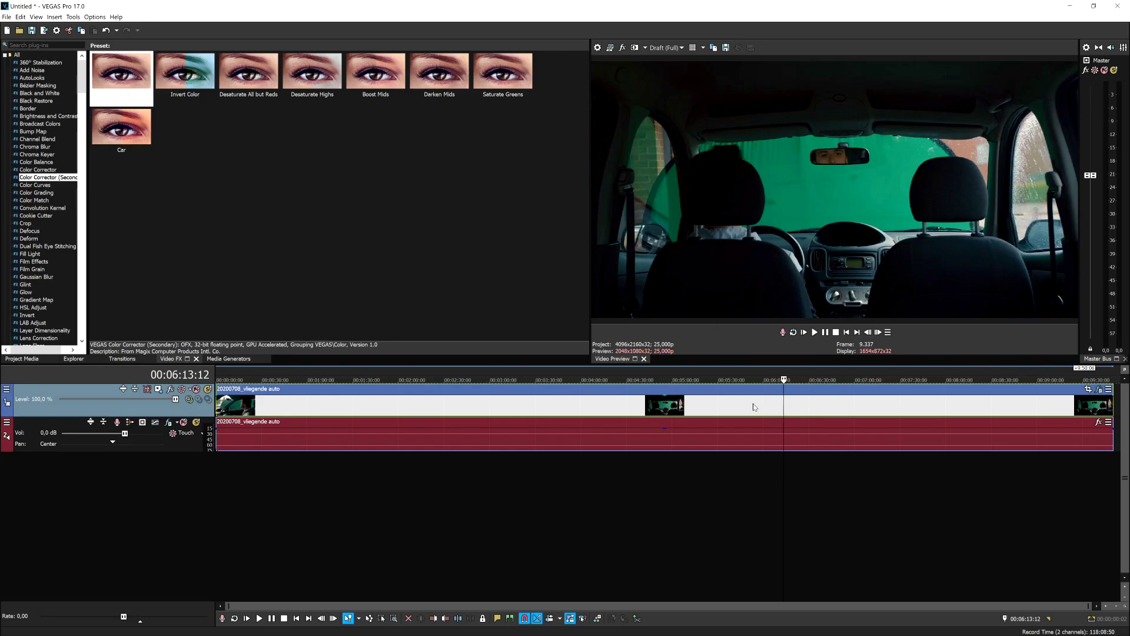
left_click(261, 405)
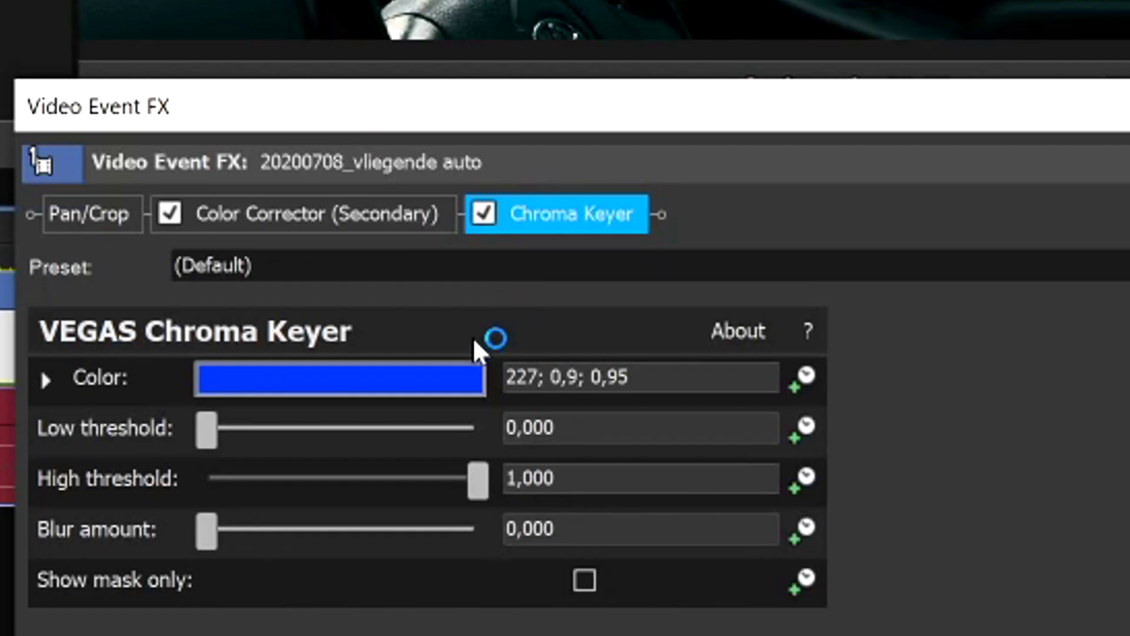
left_click(482, 218)
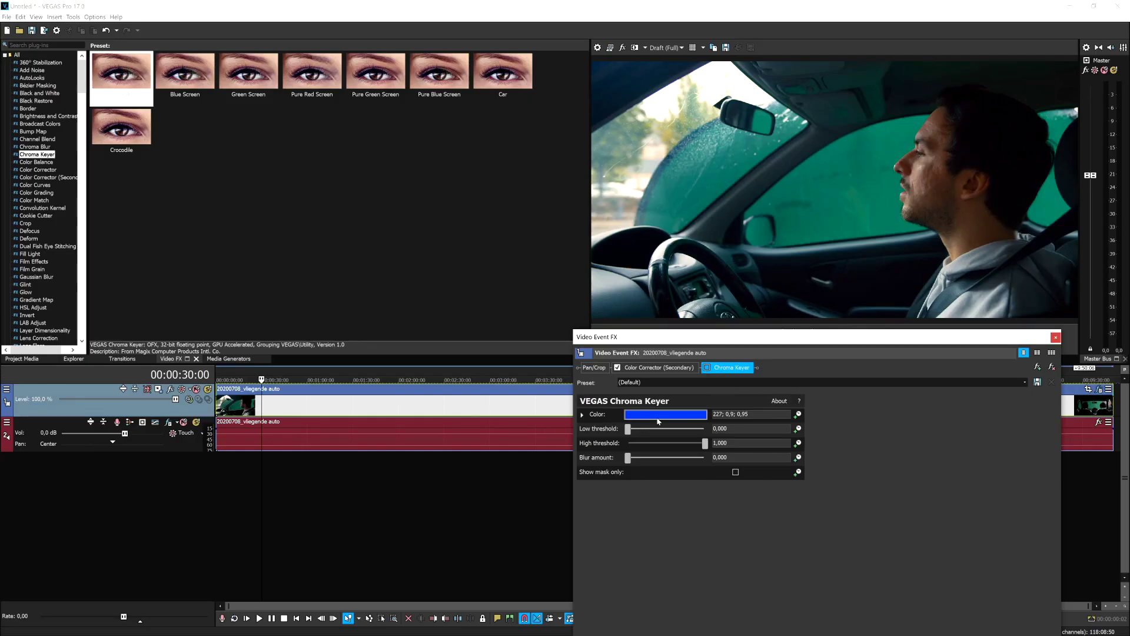
left_click(659, 415)
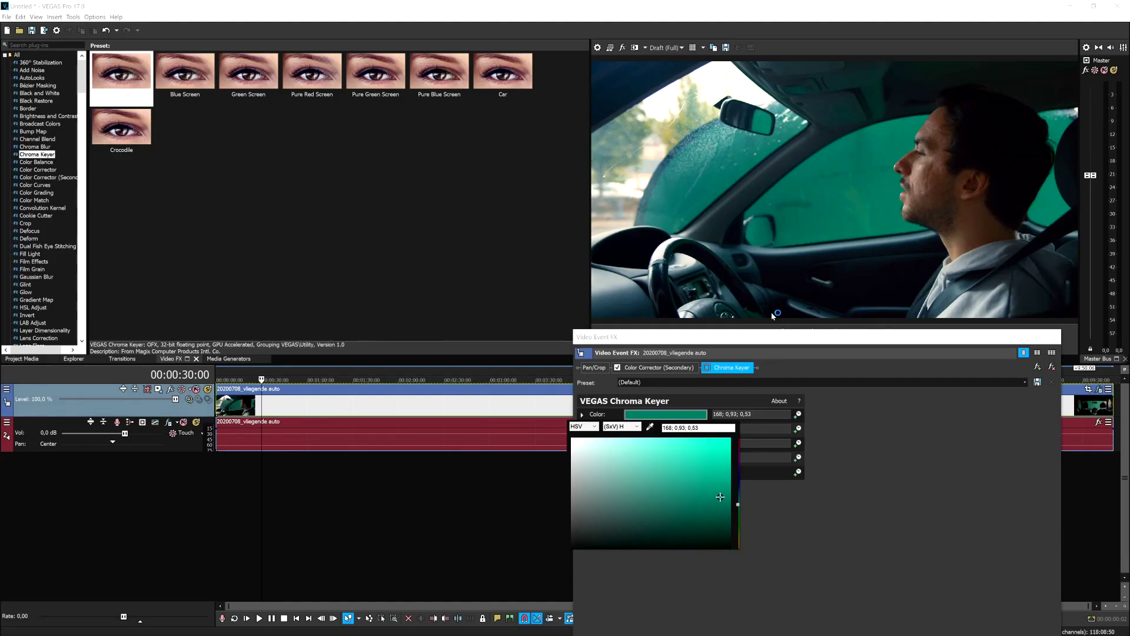
left_click(708, 371)
left_click(708, 369)
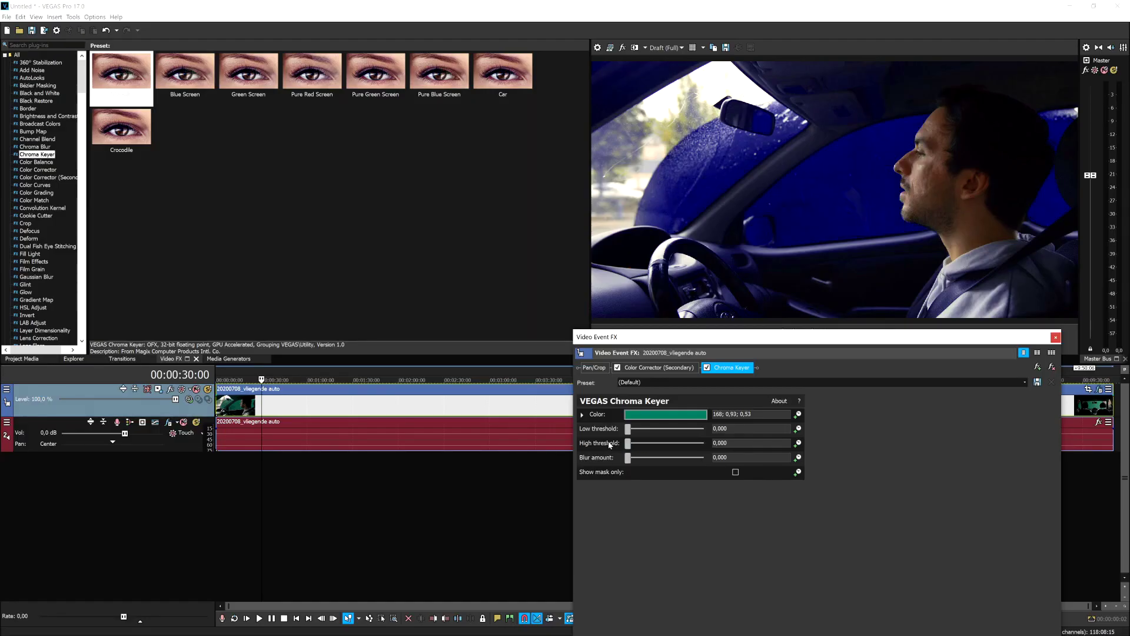
mouse_move(628, 428)
left_mouse_down()
mouse_move(657, 447)
mouse_move(625, 448)
left_mouse_up()
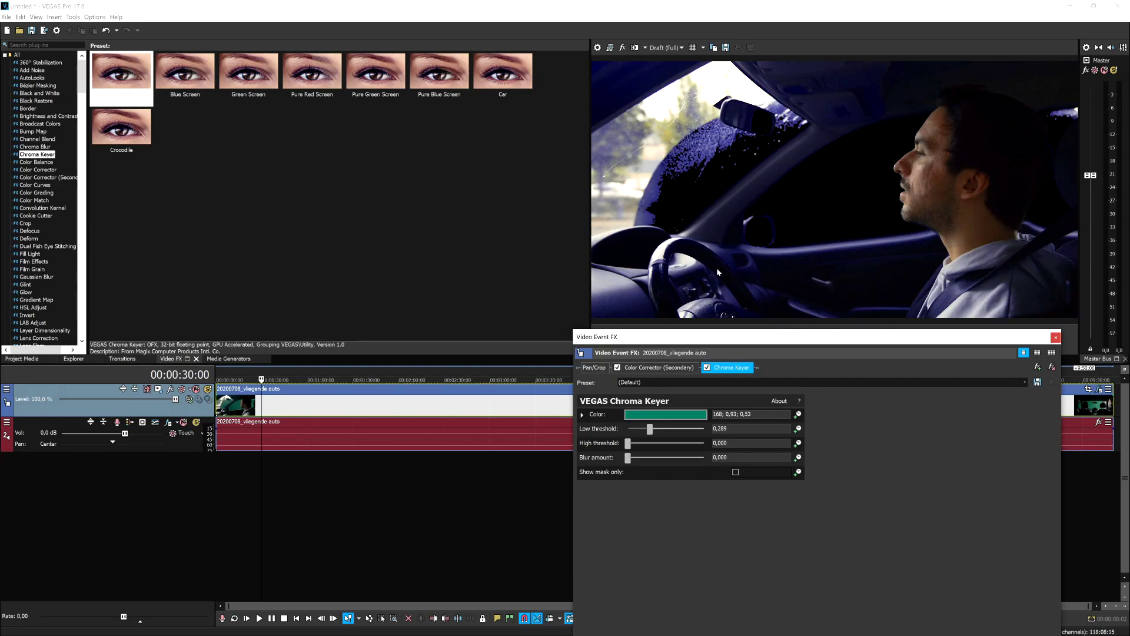
- Resample the key colour from the green window and set the low threshold to 0,350
left_click(663, 416)
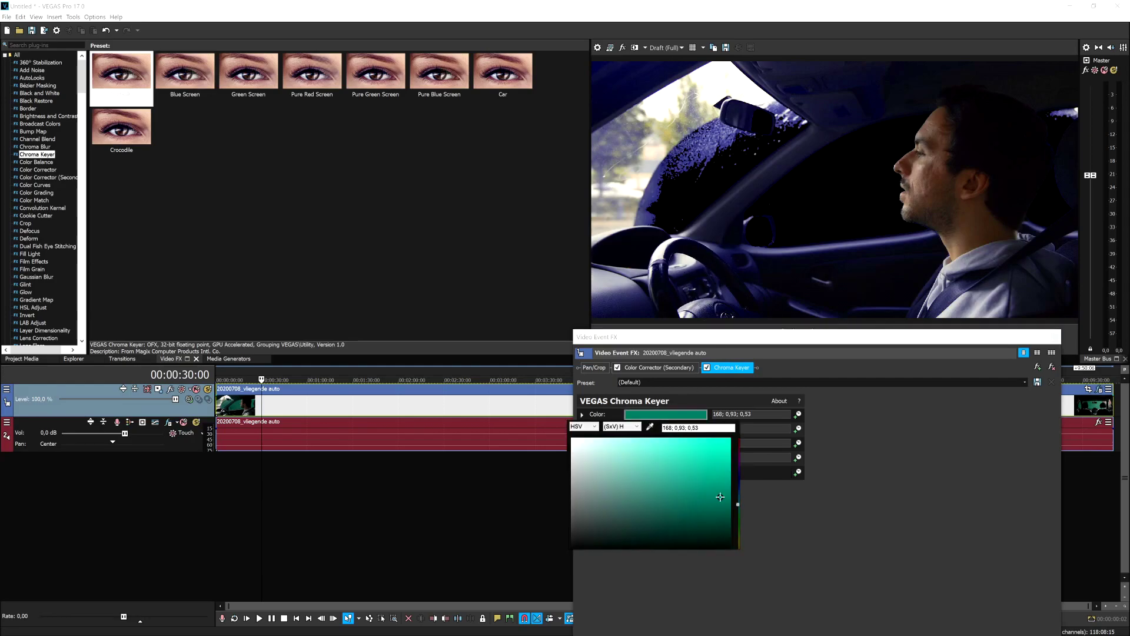
left_click(707, 368)
left_click(670, 416)
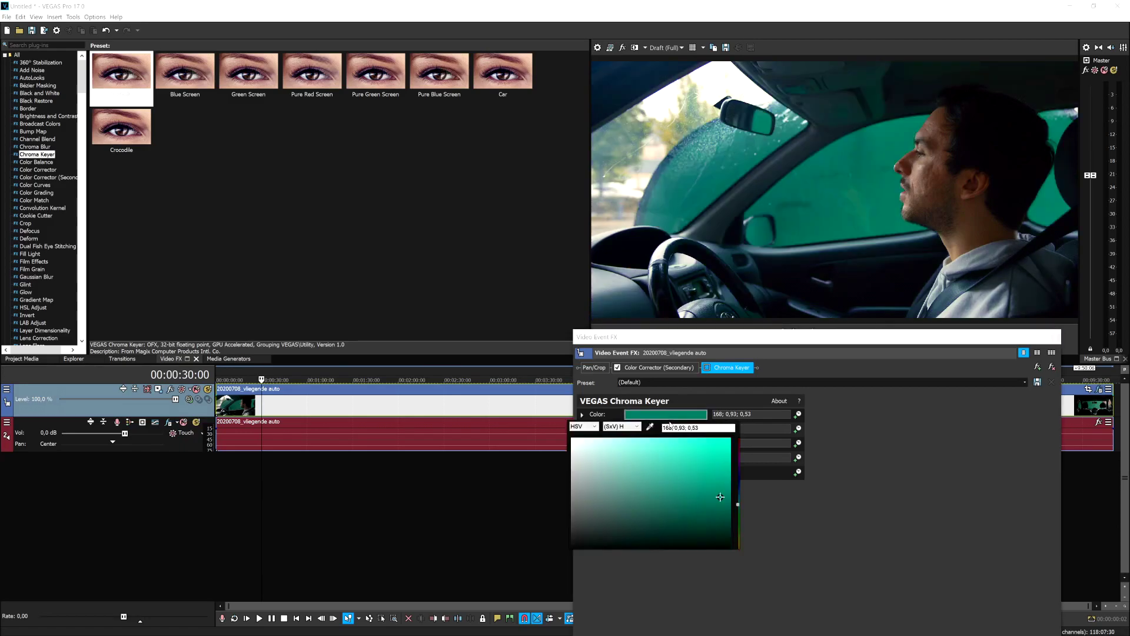
left_click(669, 186)
left_click(707, 368)
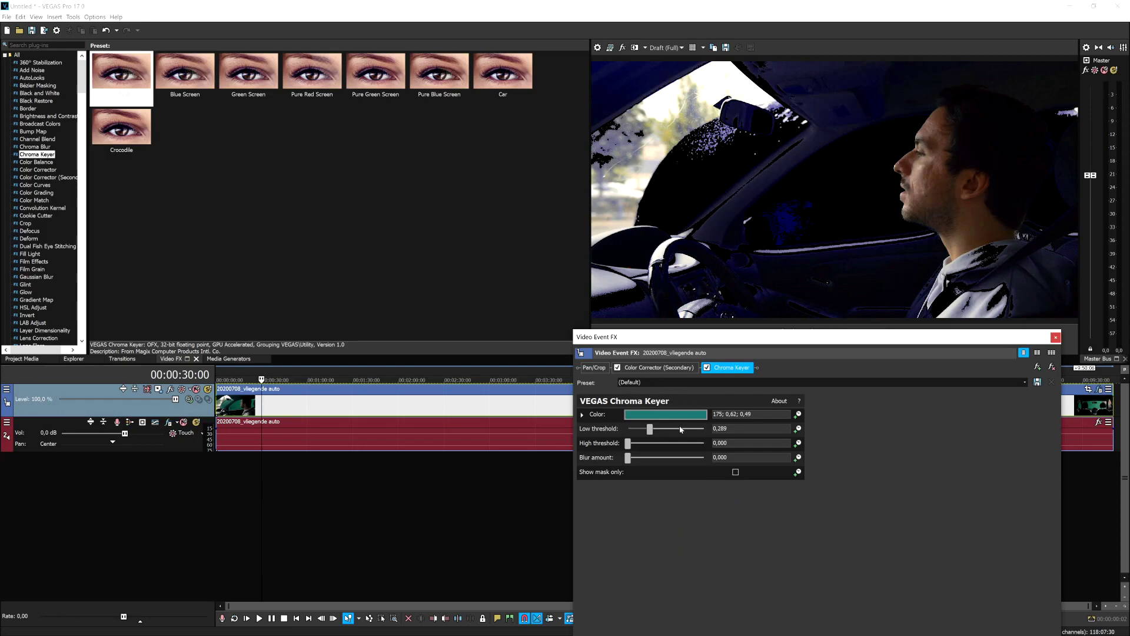
double_click(681, 429)
left_click(706, 368)
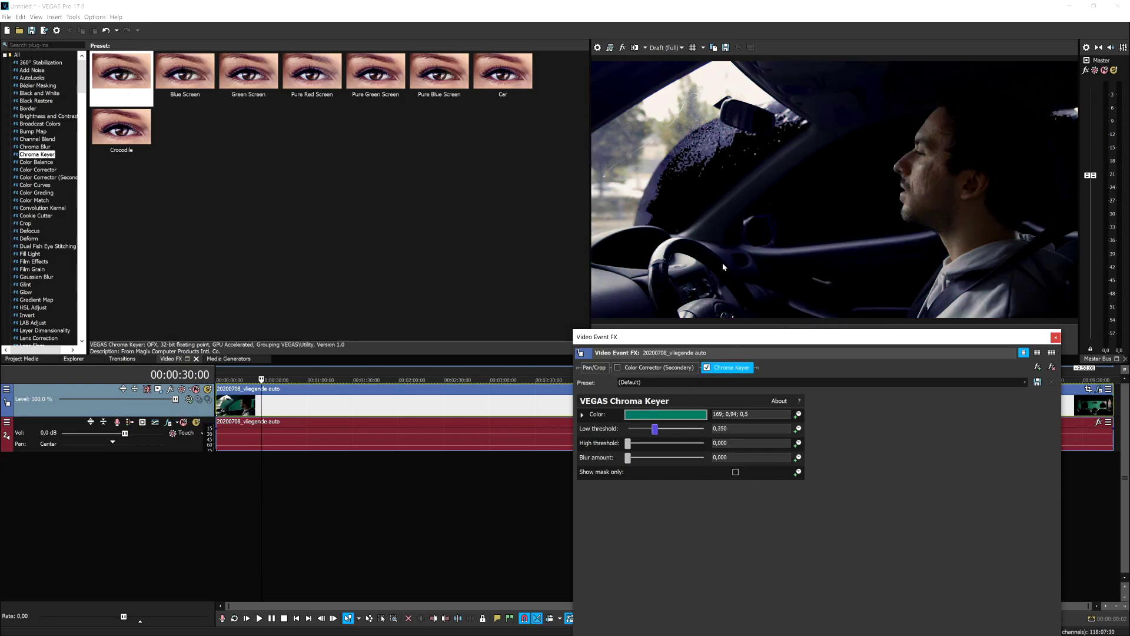
- Switch off the colour correction and close the effect settings window
left_click(616, 368)
left_click(617, 367)
left_click_drag(732, 338, 642, 380)
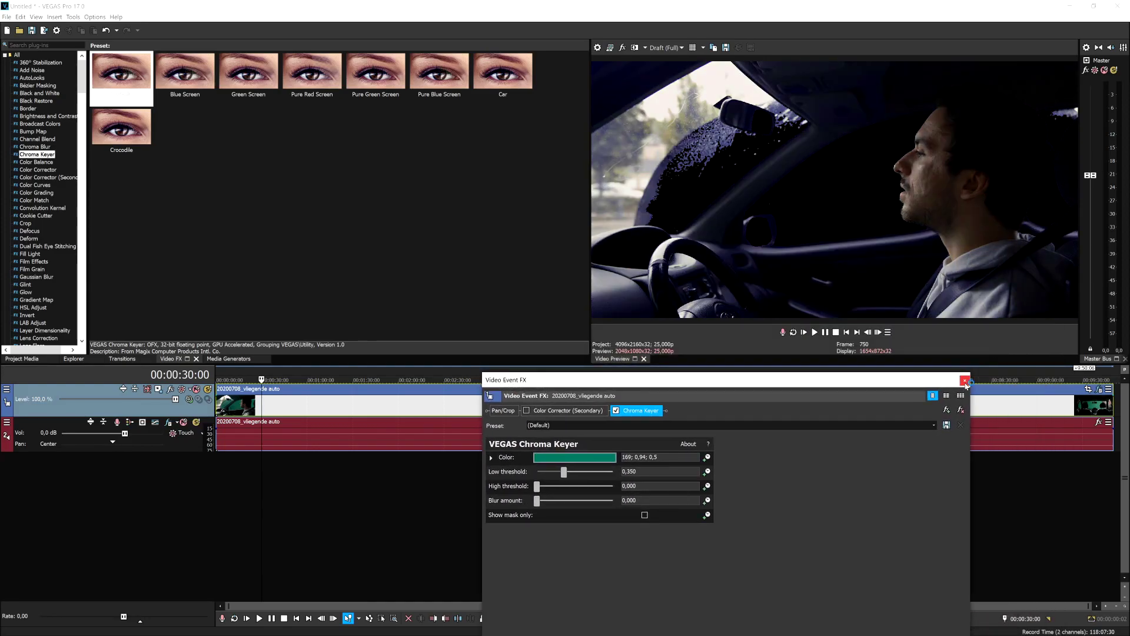
left_click(965, 381)
left_click(234, 359)
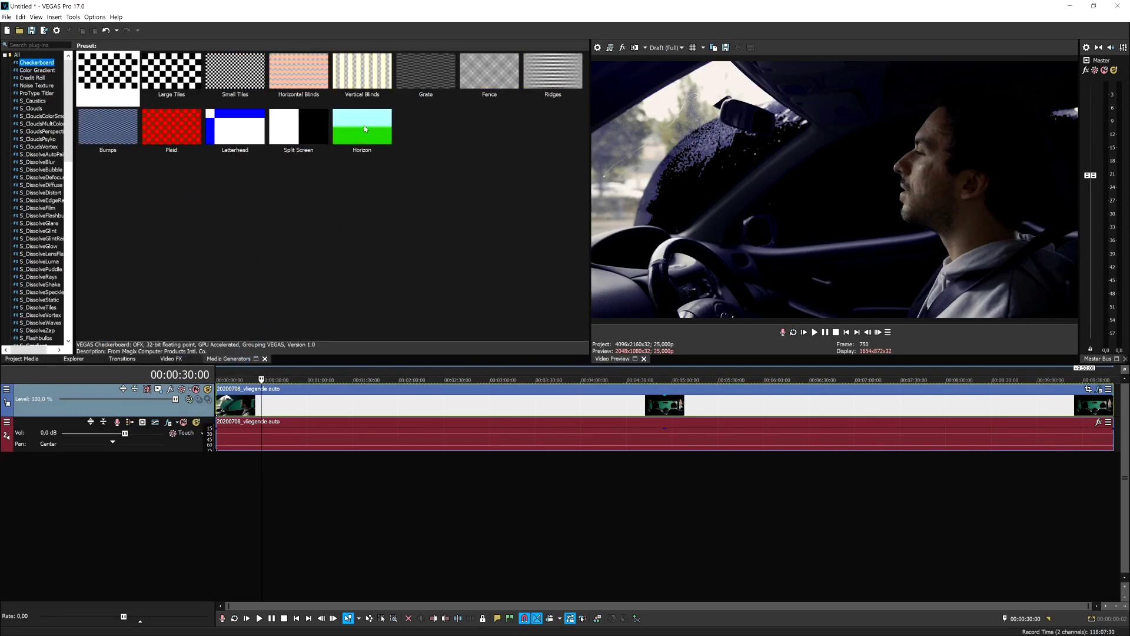
- Add the Checkerboard Horizon background on a new track from 0, then bring up the car clip's Pan/Crop
left_click_drag(365, 129, 644, 478)
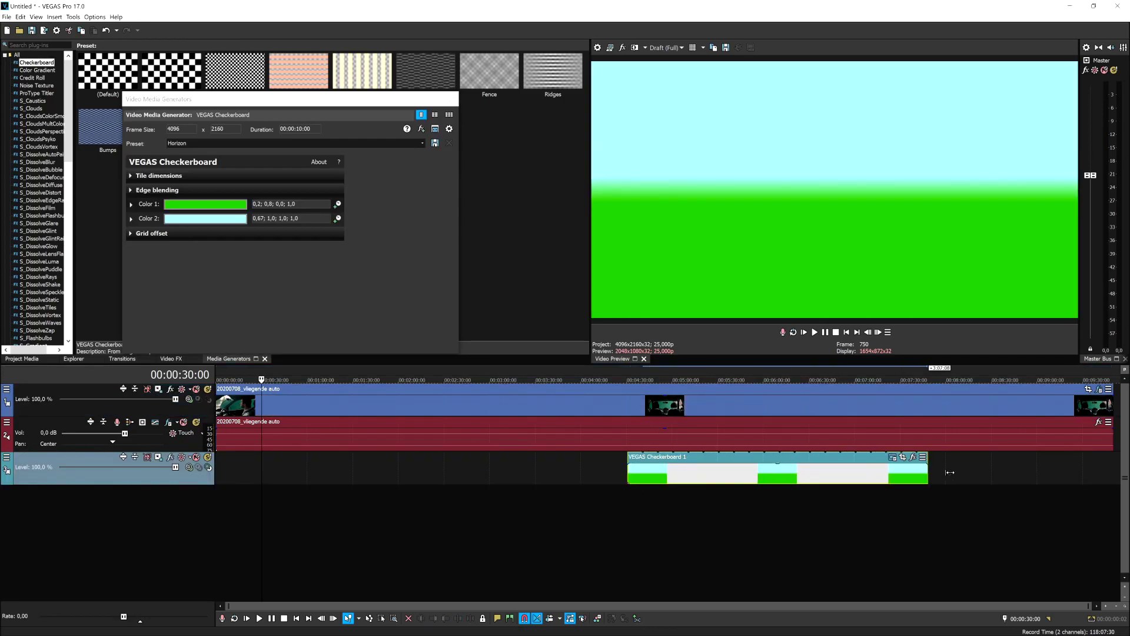
left_click_drag(949, 472, 952, 472)
left_click_drag(777, 470, 365, 471)
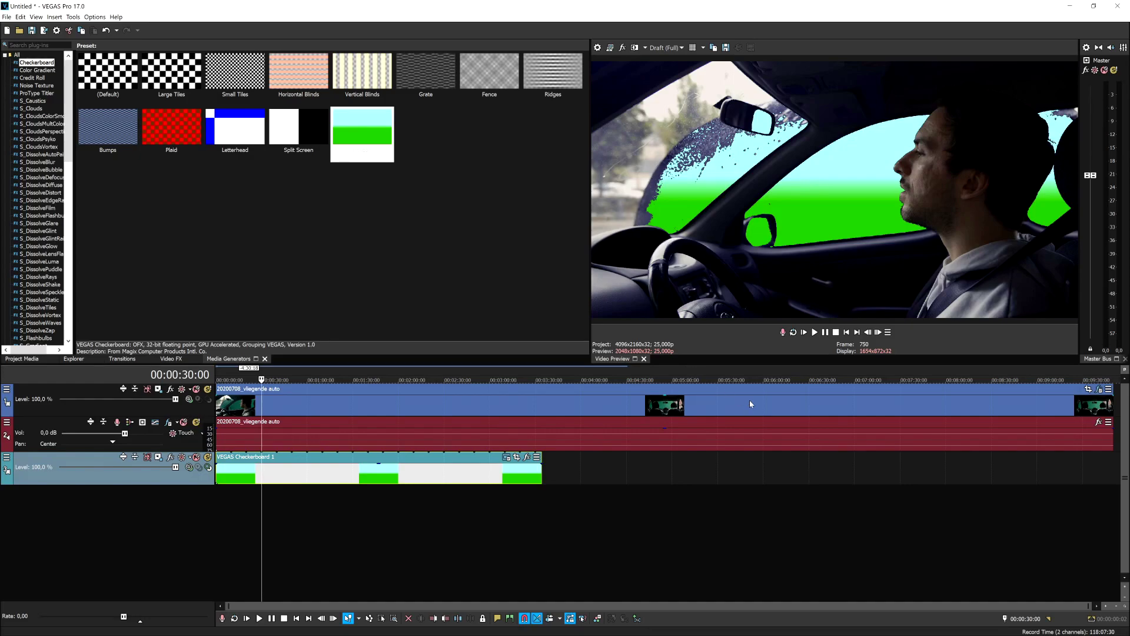
left_click(1088, 390)
left_click_drag(609, 372, 633, 255)
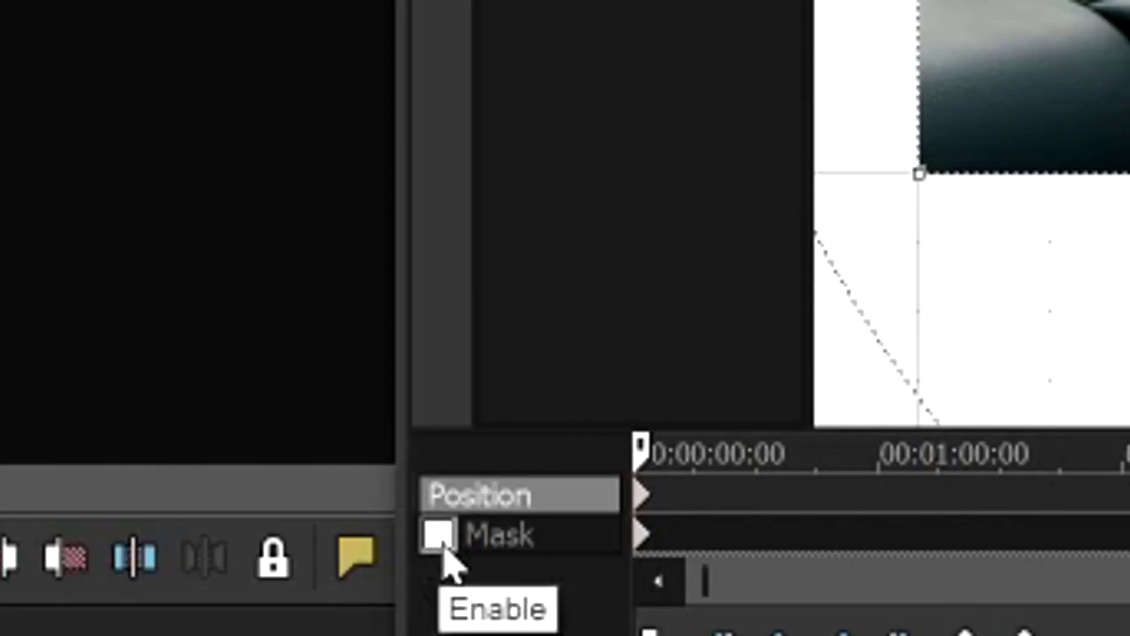
- Enable the mask and close the windshield outline back at its first point
left_click(512, 614)
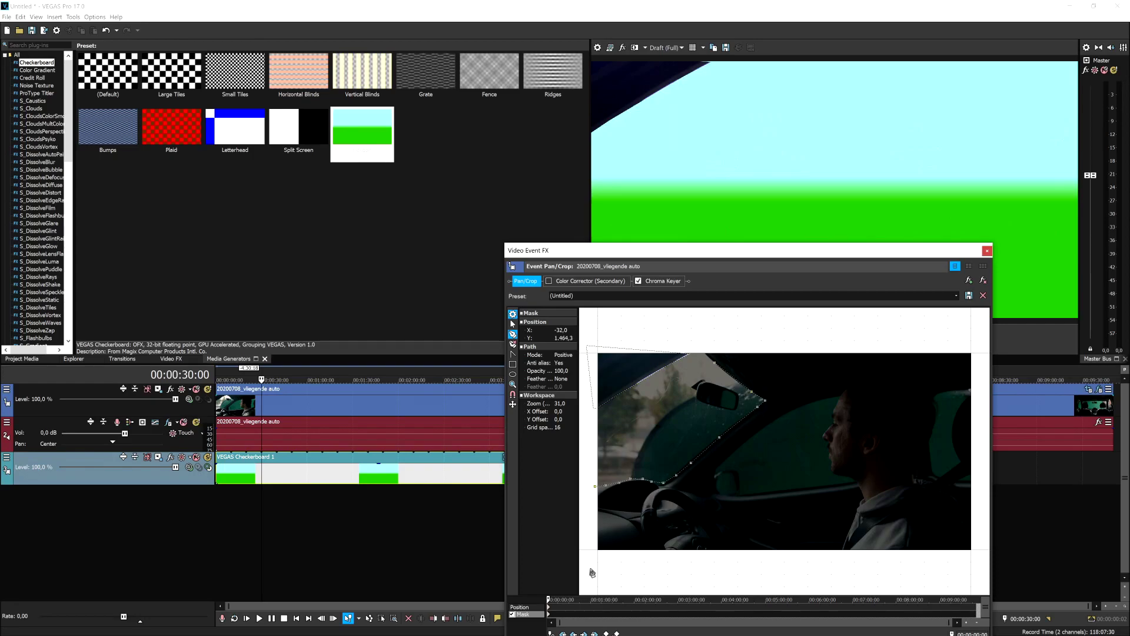
left_click(595, 565)
left_click(986, 575)
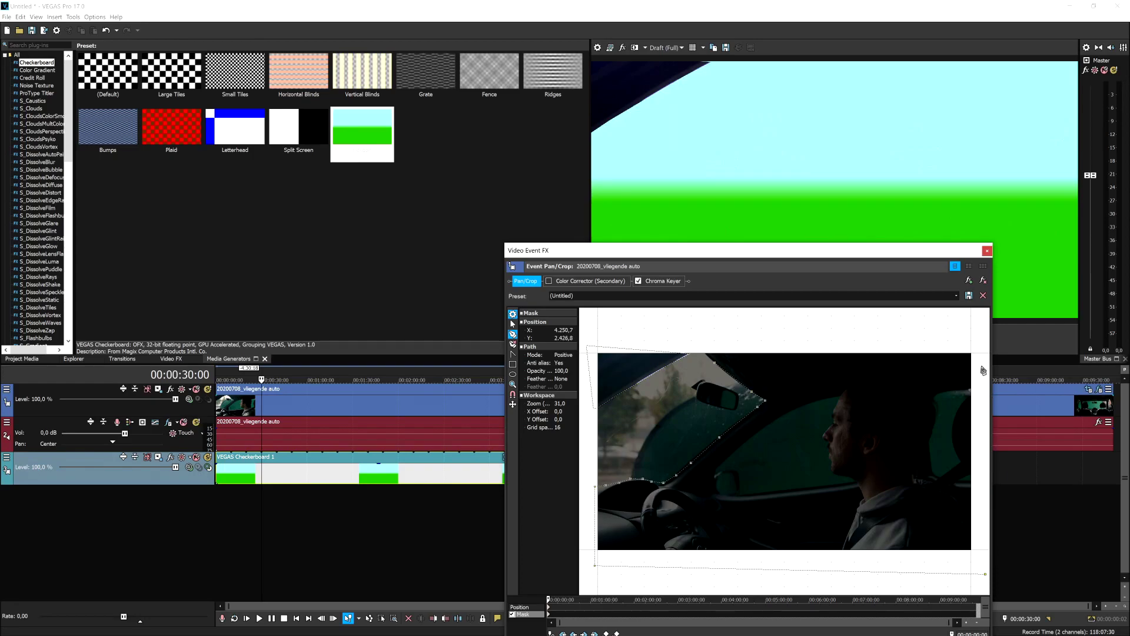
left_click(980, 343)
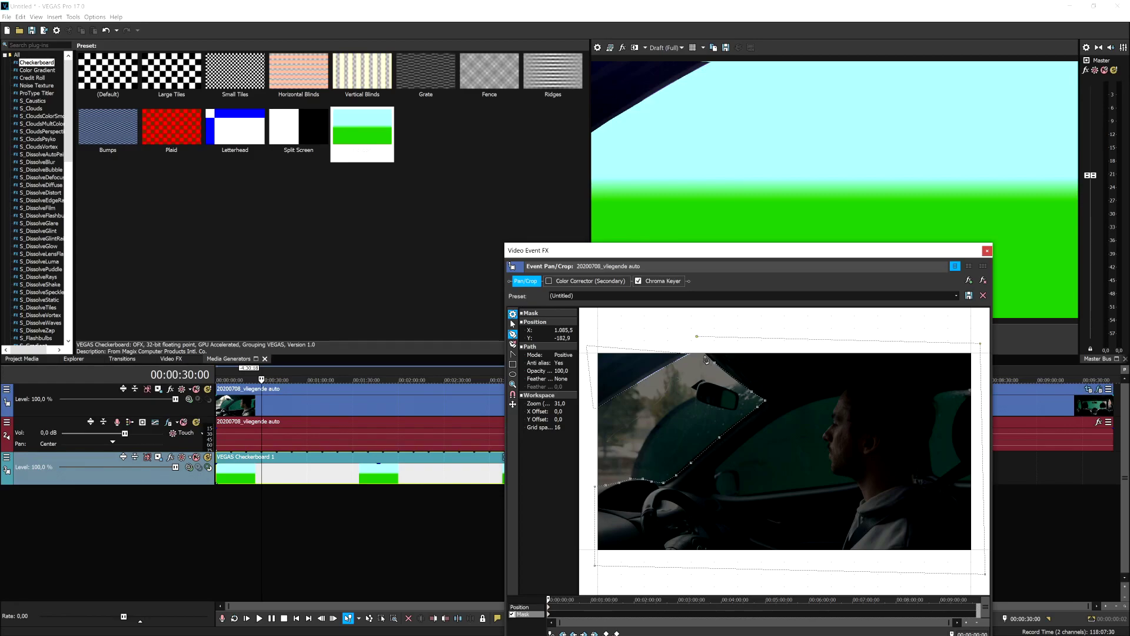
left_click(699, 340)
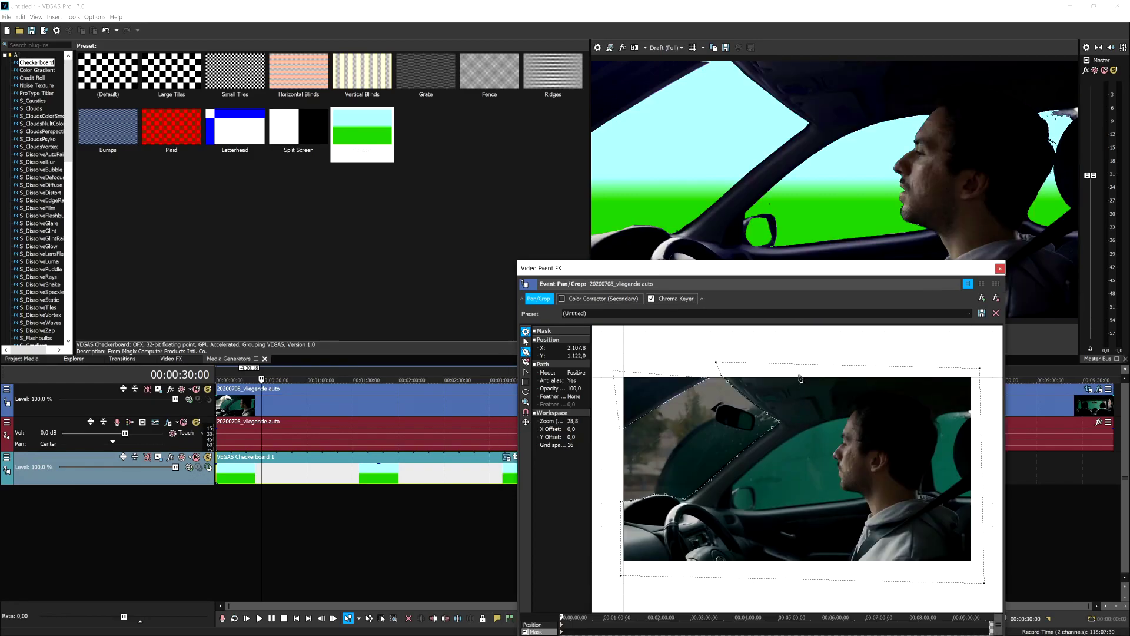
- Zoom in and trace a closed mask path around the rear-view mirror
scroll(703, 407, "up", 2)
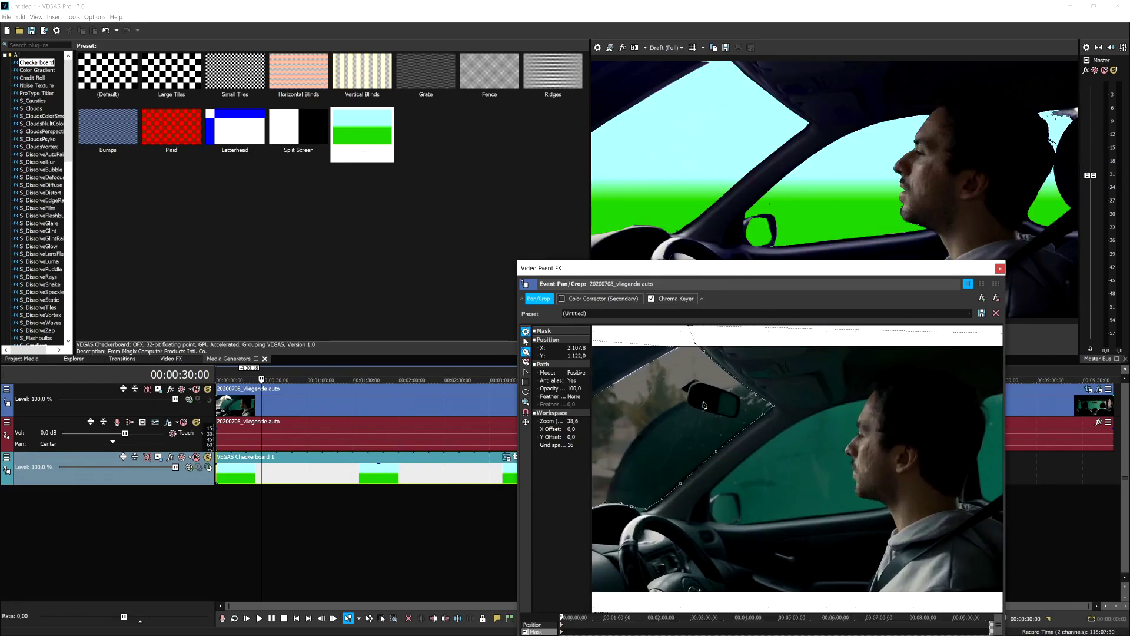
scroll(701, 395, "up", 2)
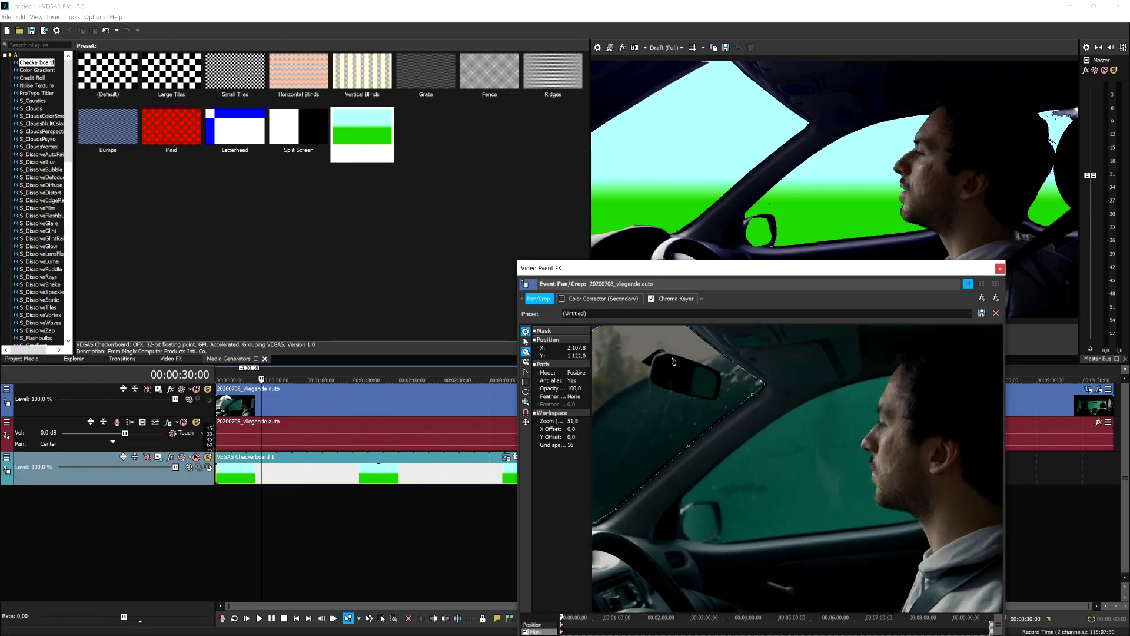
left_click(718, 372)
left_click(610, 358)
left_click(603, 404)
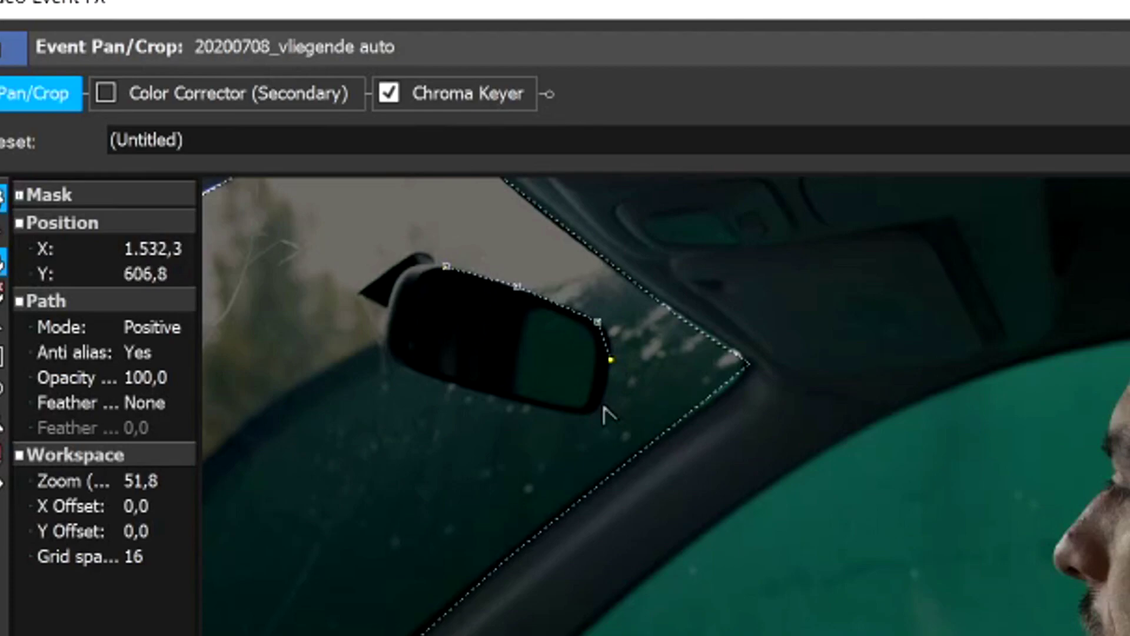
left_click(587, 415)
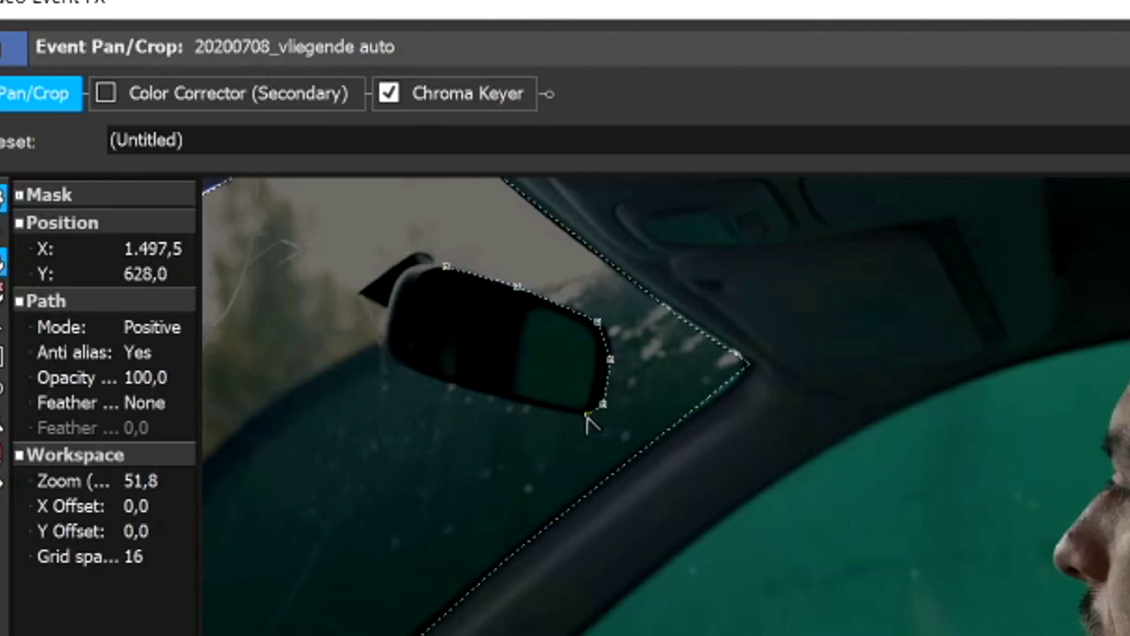
left_click(494, 396)
left_click(411, 370)
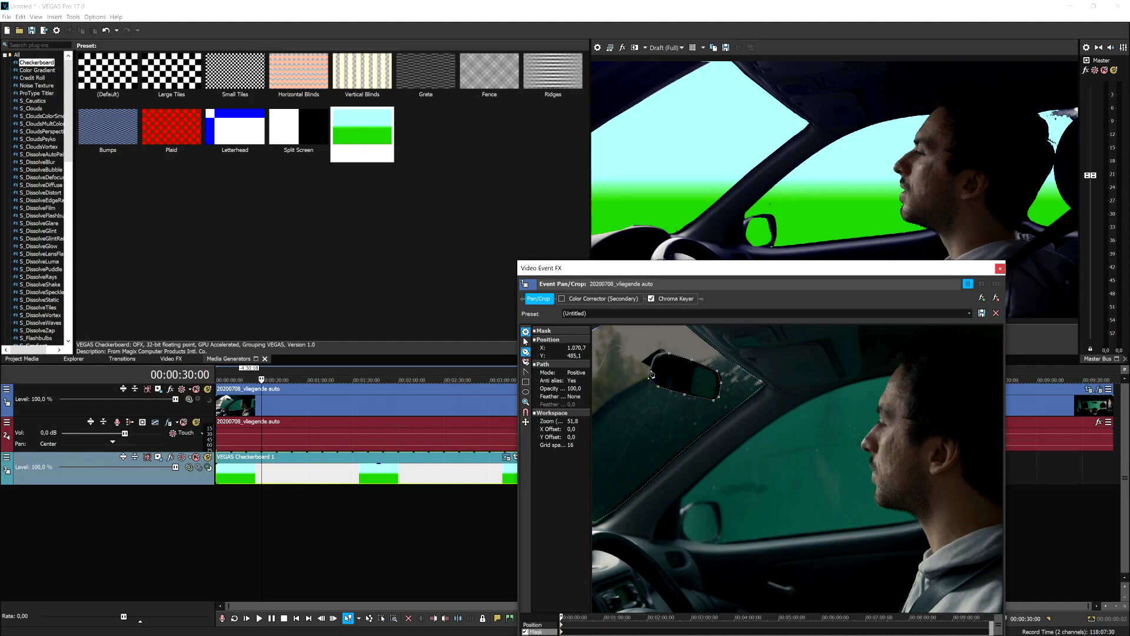
left_click(361, 292)
left_click(660, 352)
left_click(664, 351)
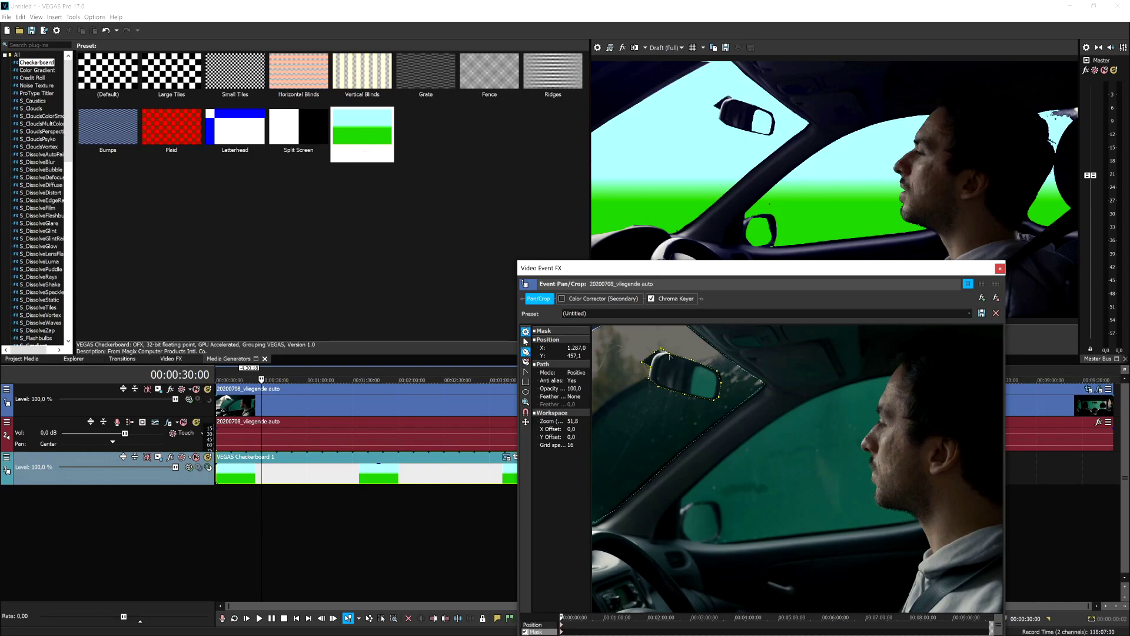
- Set the mirror mask's feather type to Both and adjust its feather amount
left_click(583, 397)
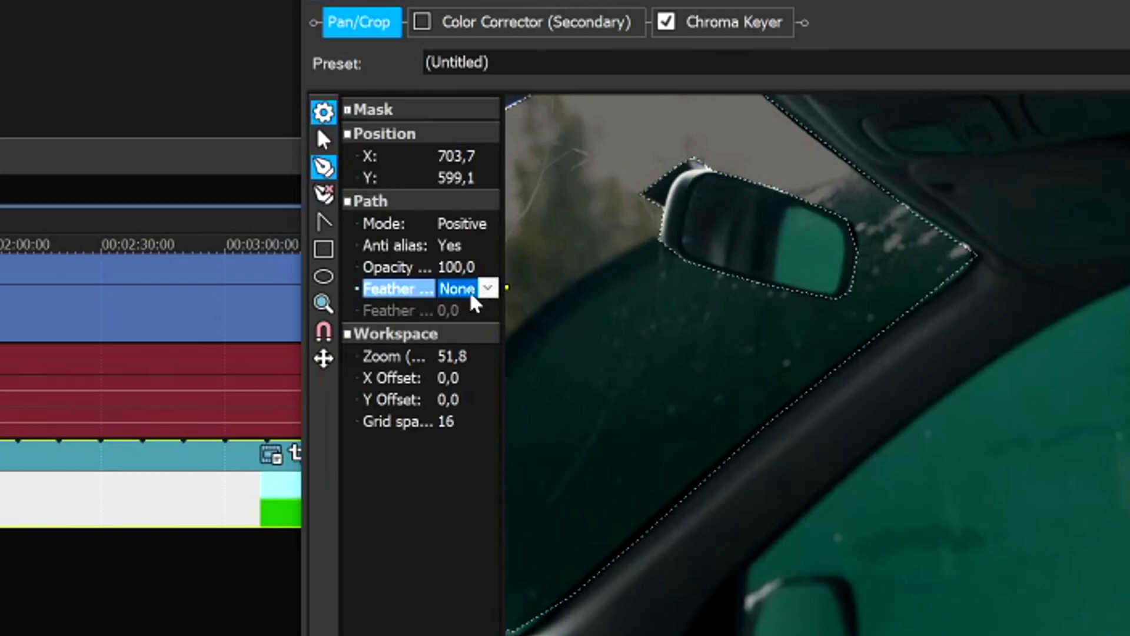
left_click(585, 396)
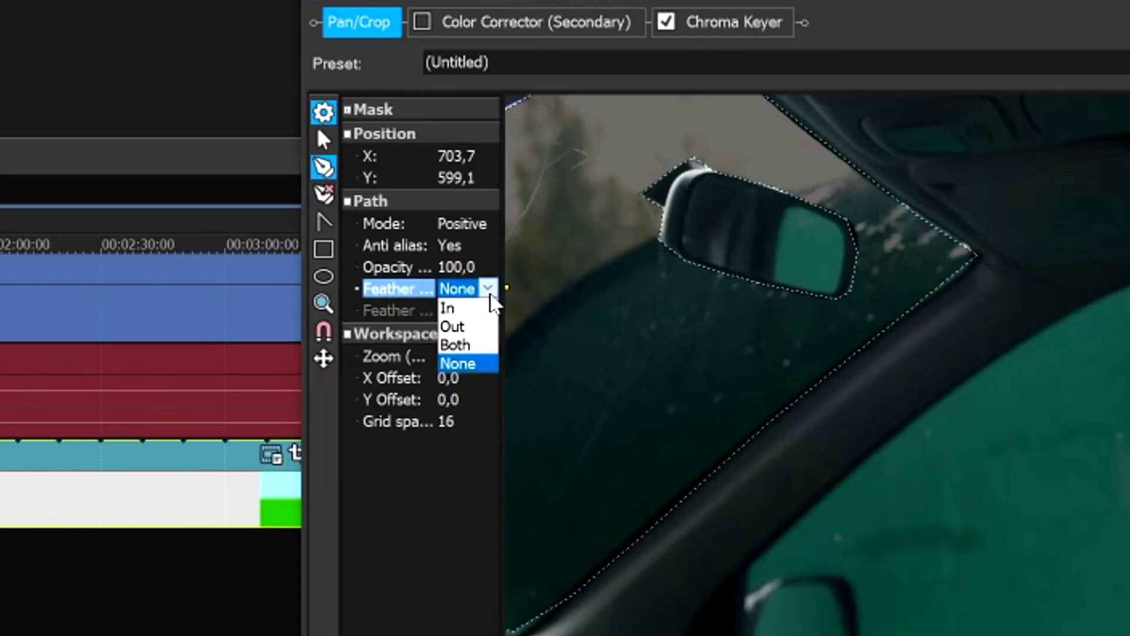
left_click(460, 347)
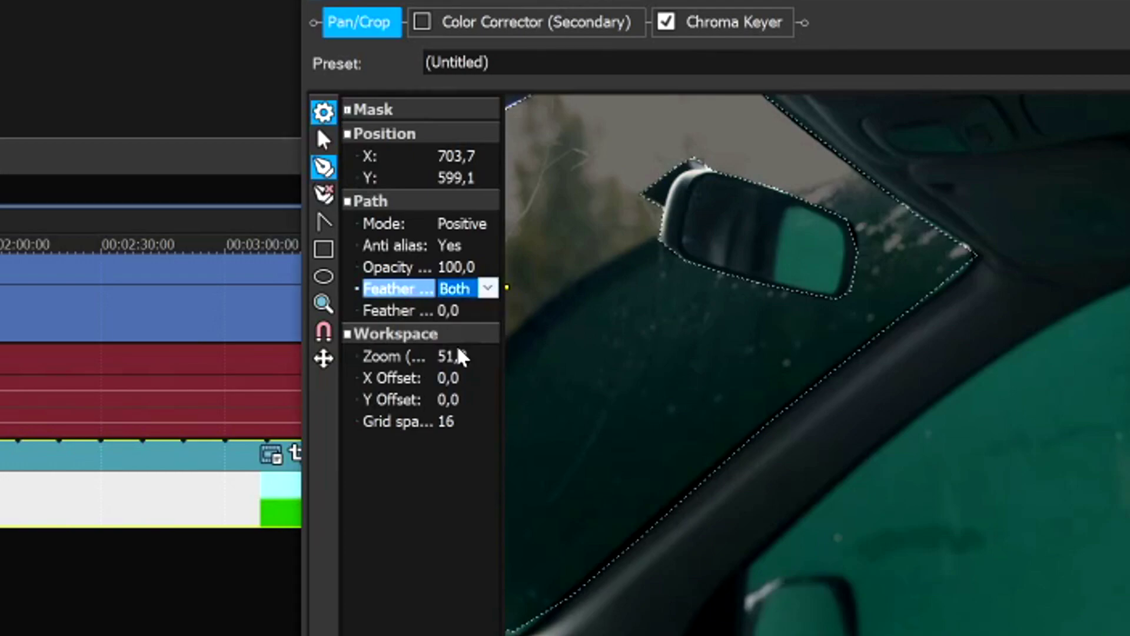
left_click(434, 316)
left_click(488, 310)
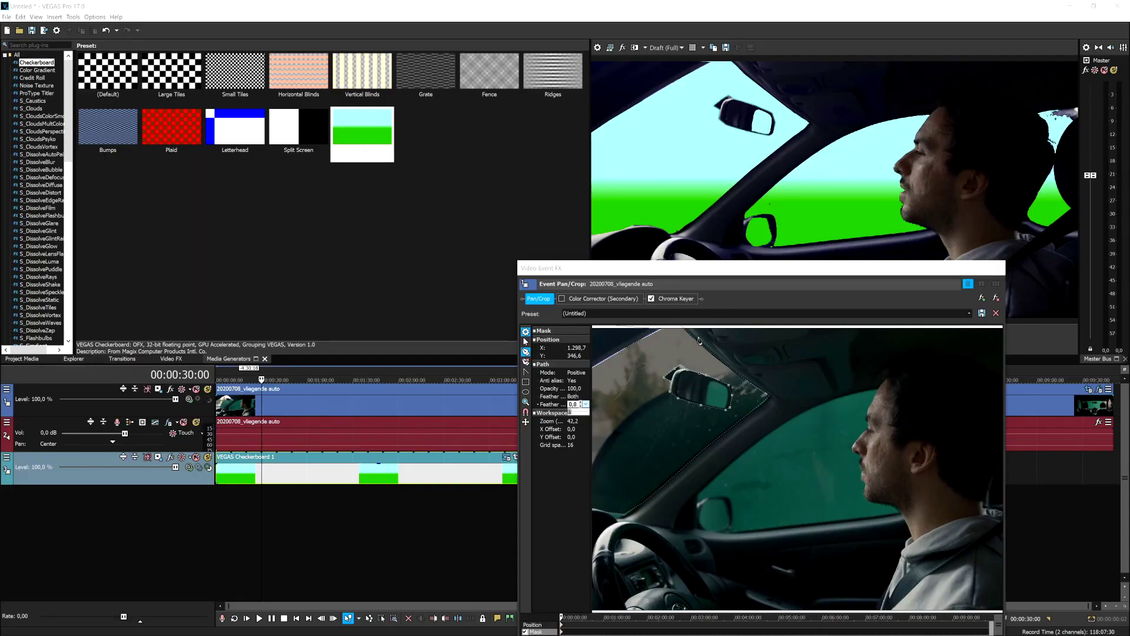
scroll(700, 344, "down", 3)
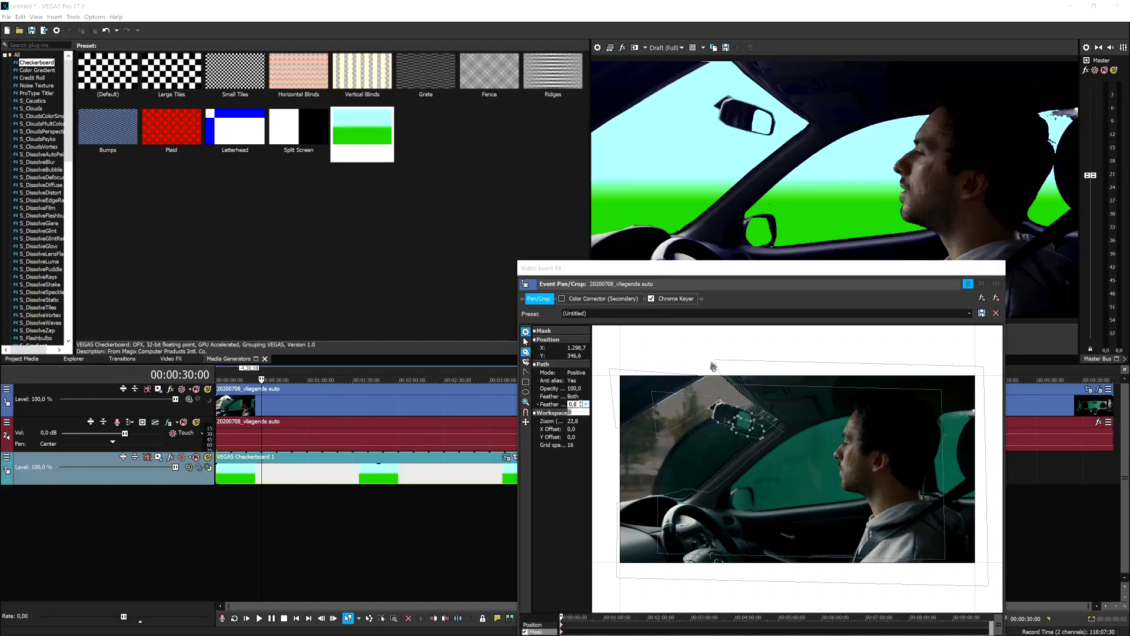
- Give the windshield mask a Both-sided feather of 0,8
left_click(652, 391)
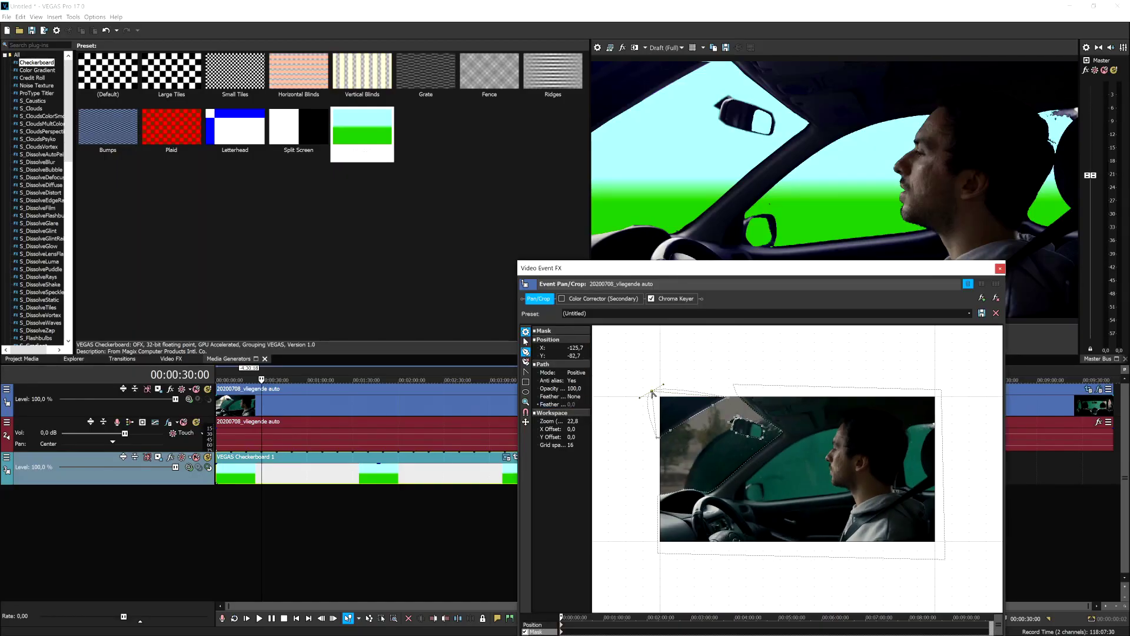
left_click(575, 396)
left_click(576, 422)
left_click(559, 406)
type("0.8")
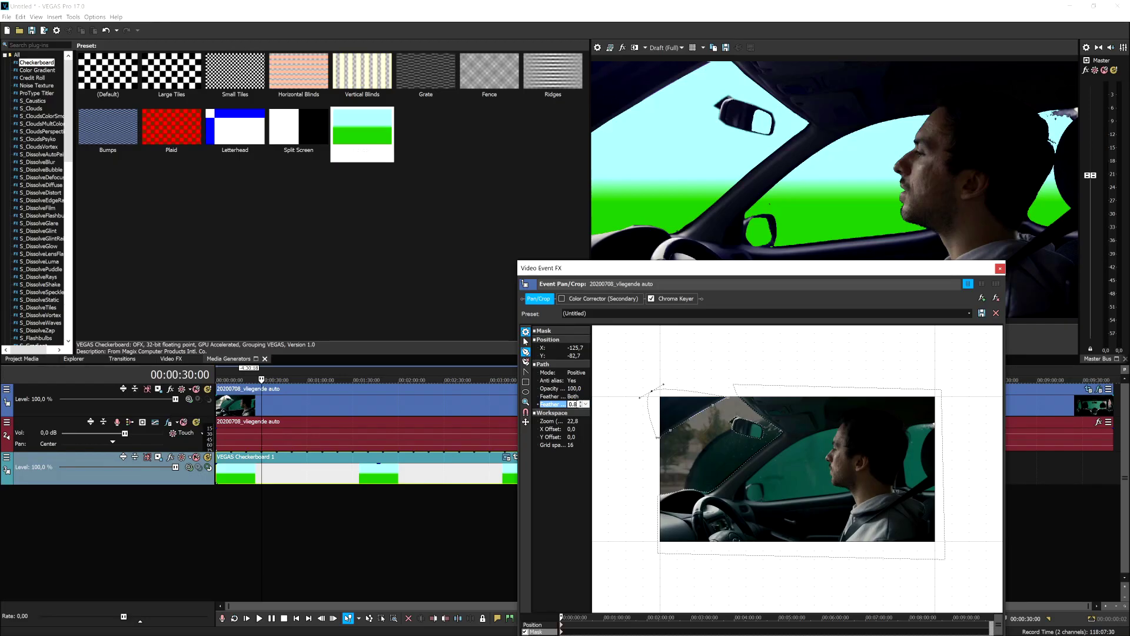
key("Return")
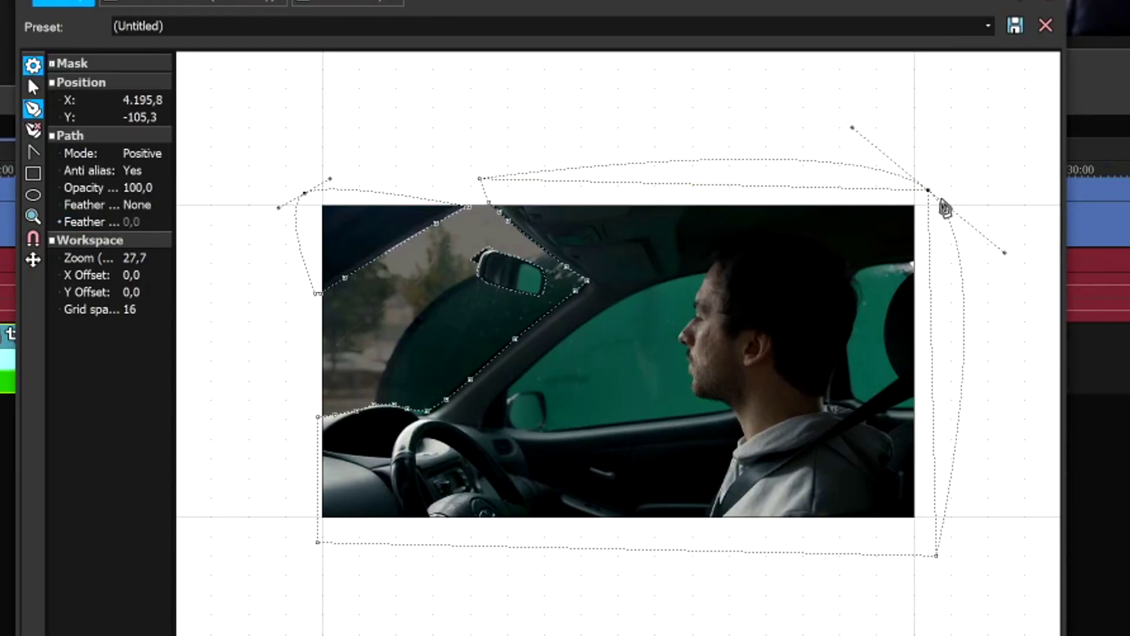
- Set the remaining mask path's feather type to Both with amount 0,8
scroll(626, 265, "up", 2)
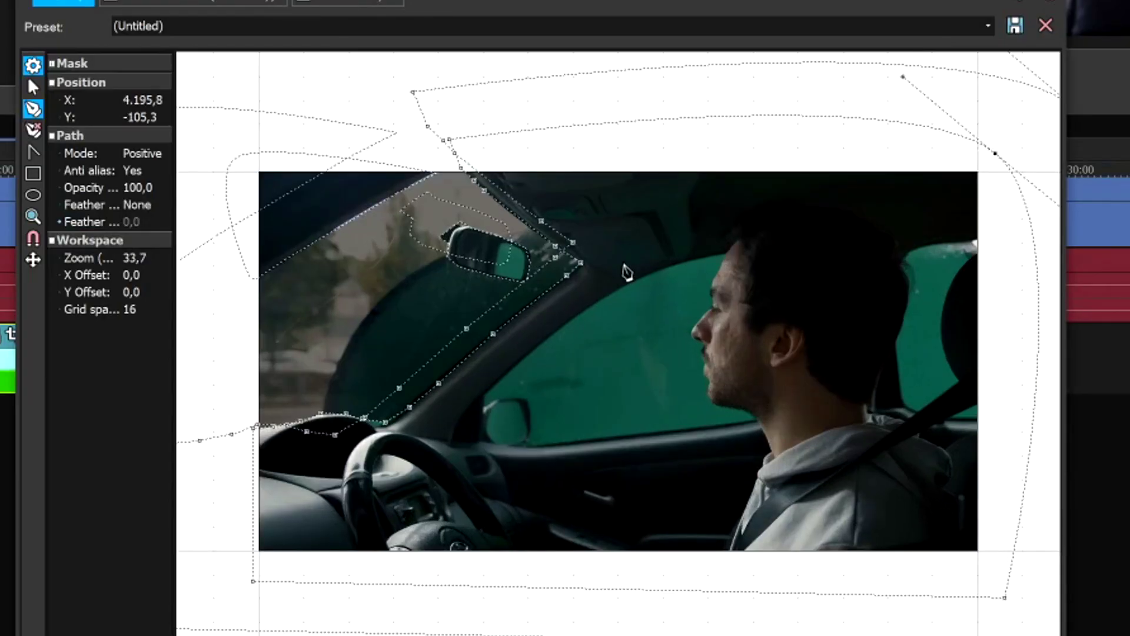
scroll(626, 271, "up", 2)
left_click(142, 204)
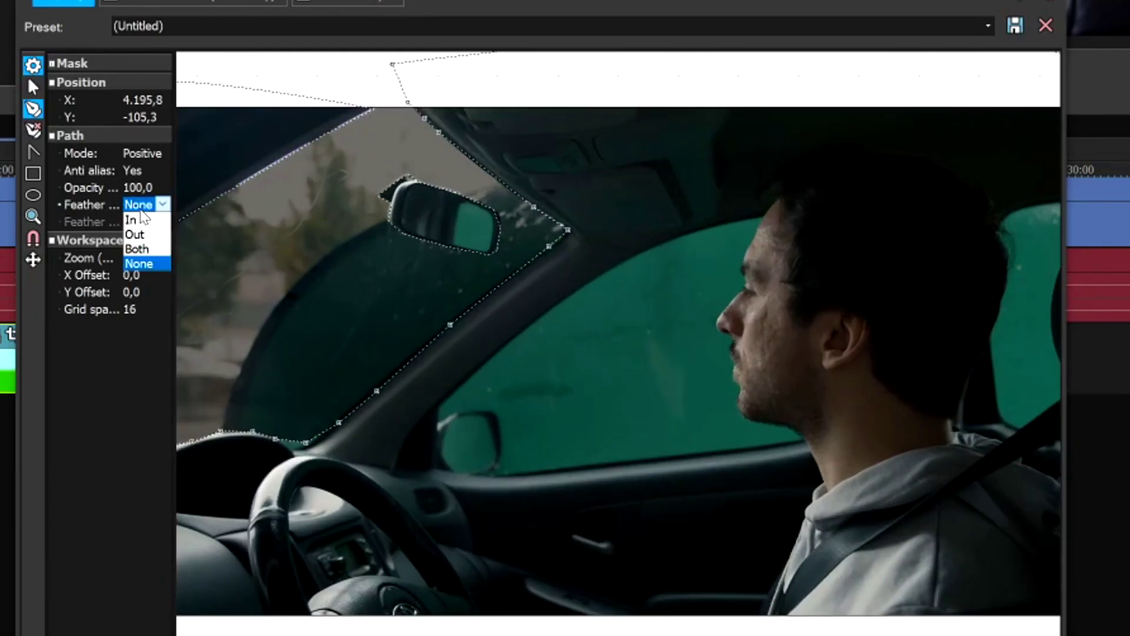
left_click(141, 249)
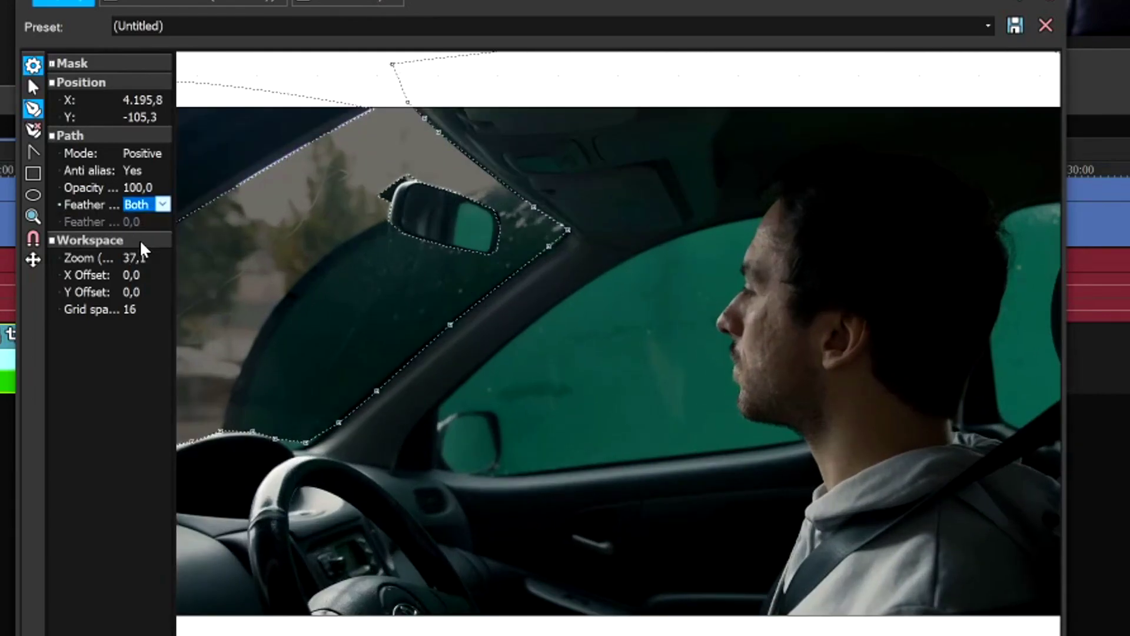
left_click(110, 223)
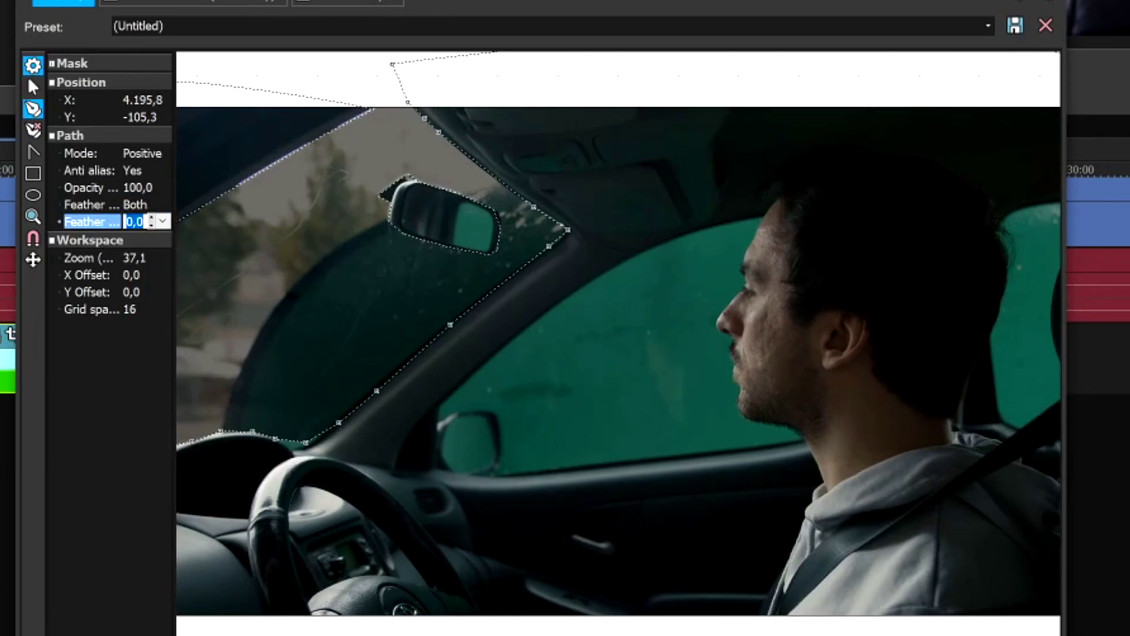
type("0,8")
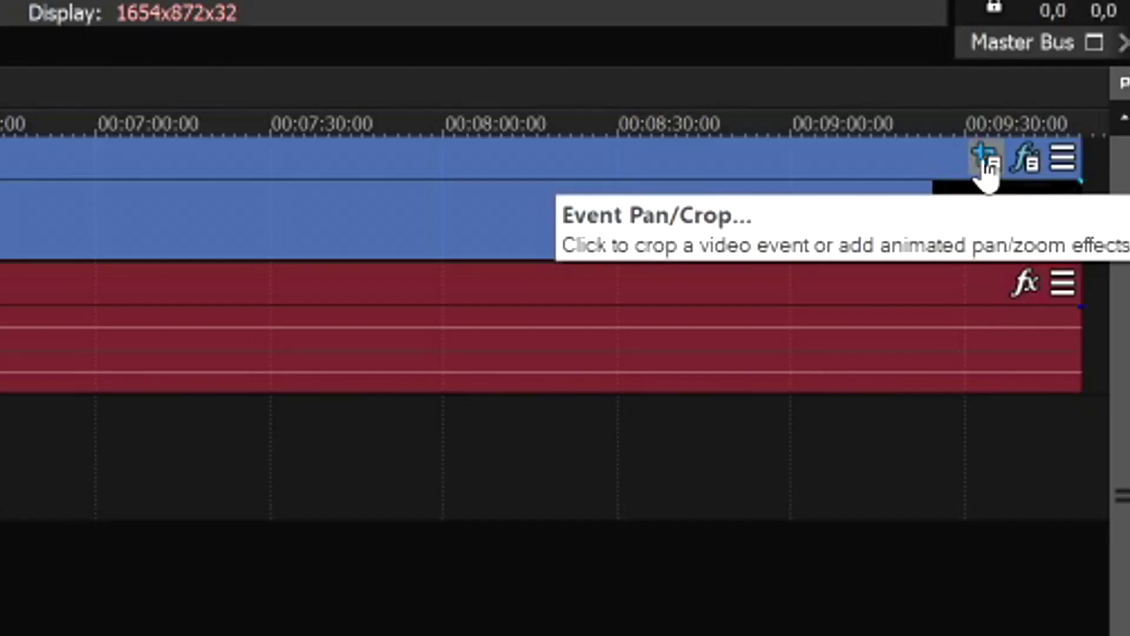
- Dock the clip's Chroma Keyer settings and set low threshold 0,346 and high threshold 0,179
left_click(1086, 392)
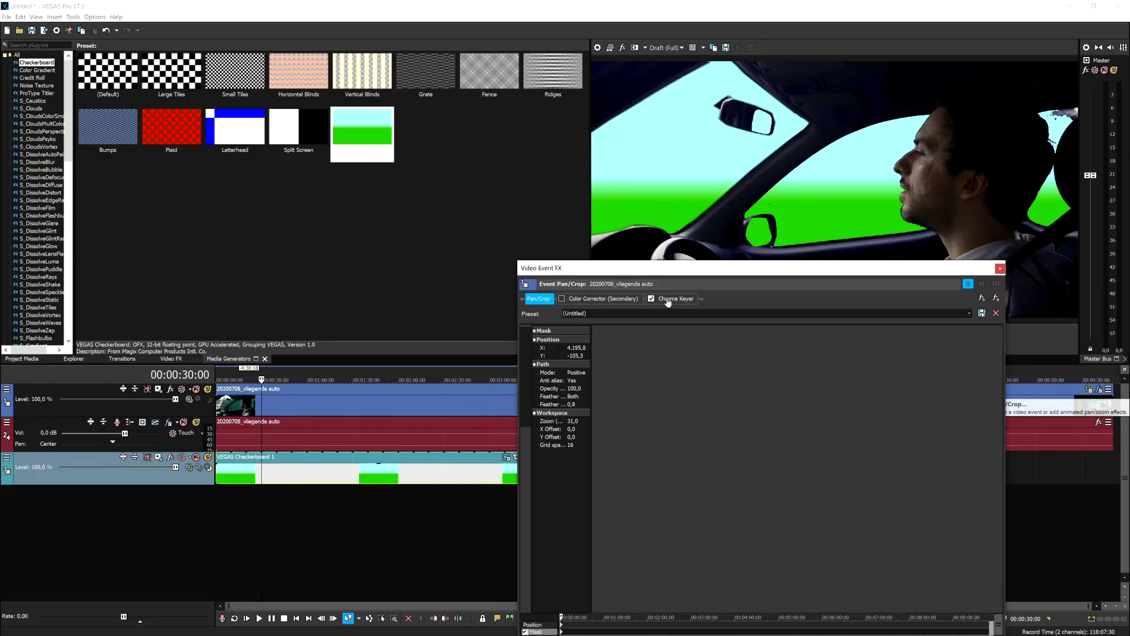
left_click(668, 301)
left_click_drag(646, 271, 812, 406)
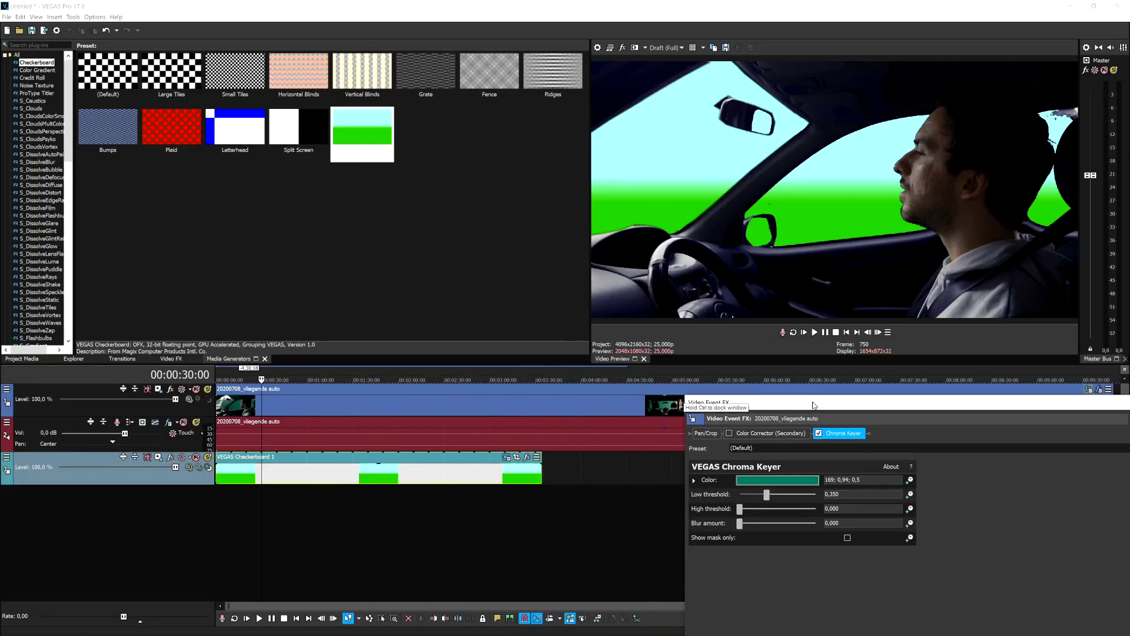
left_click_drag(767, 498, 774, 499)
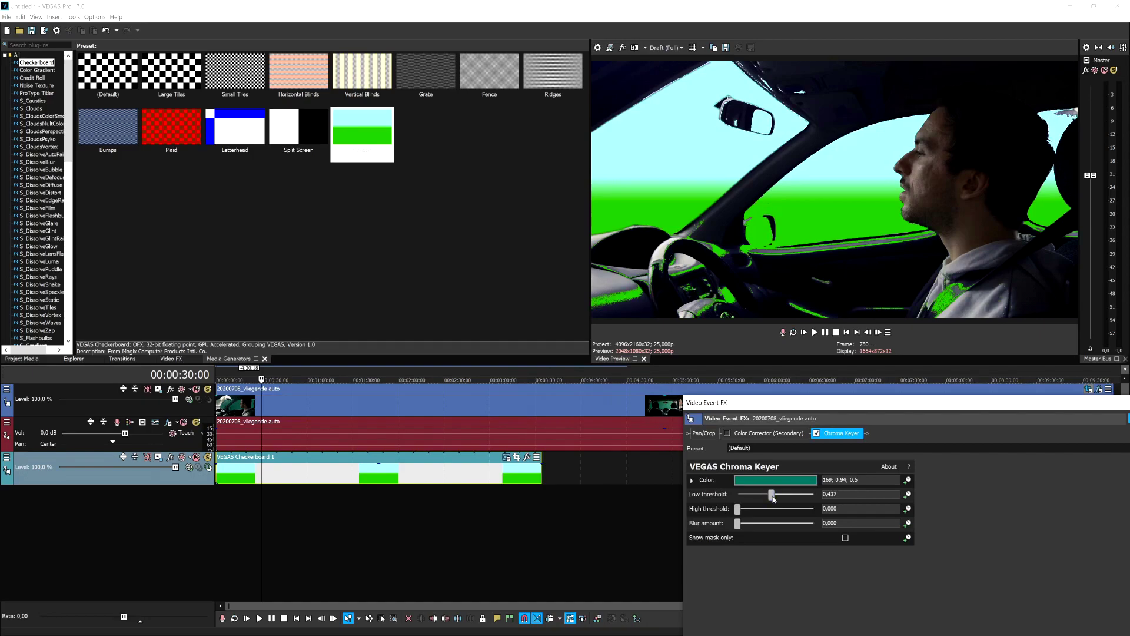
left_click_drag(773, 498, 767, 503)
left_click_drag(738, 510, 754, 514)
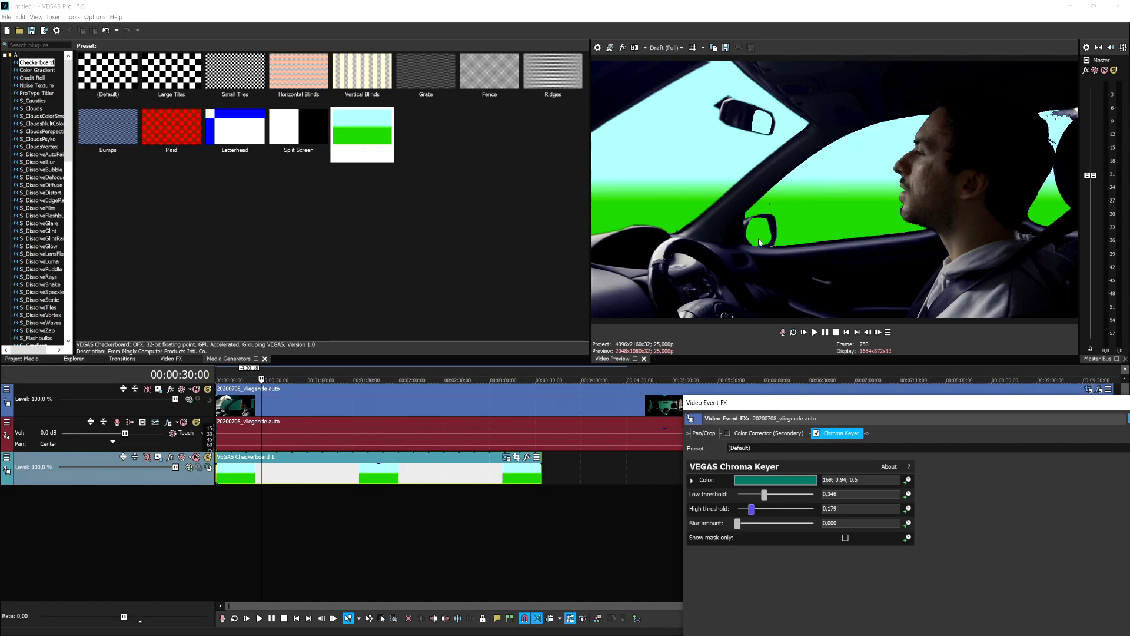
- Adjust the key edge blur, settling it at 0,011
left_click_drag(737, 522, 737, 523)
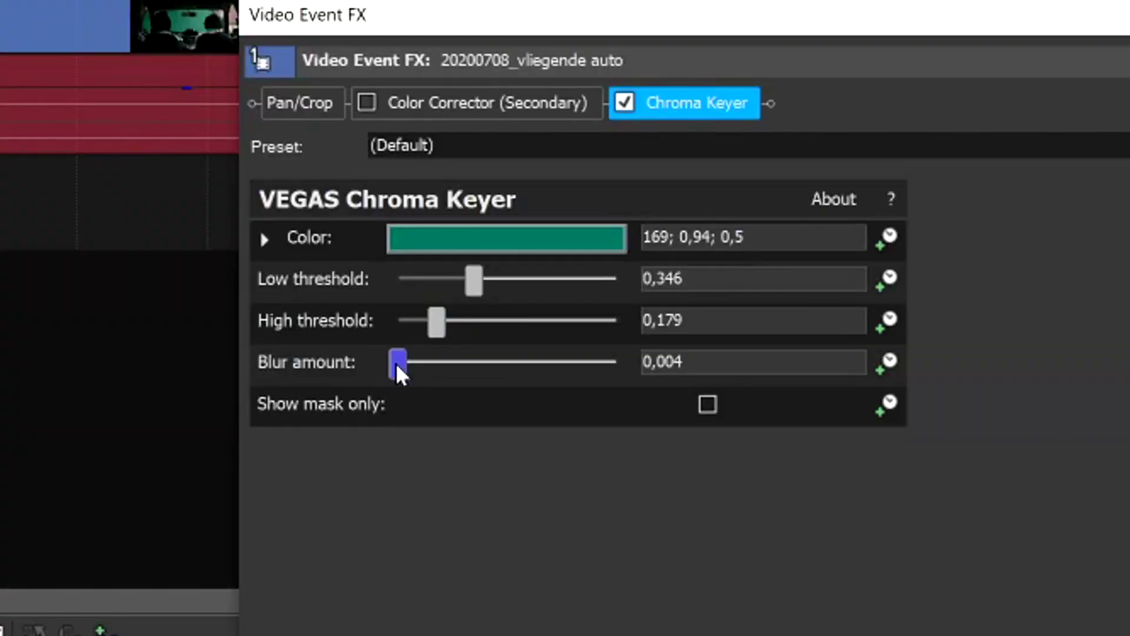
left_click_drag(396, 363, 406, 365)
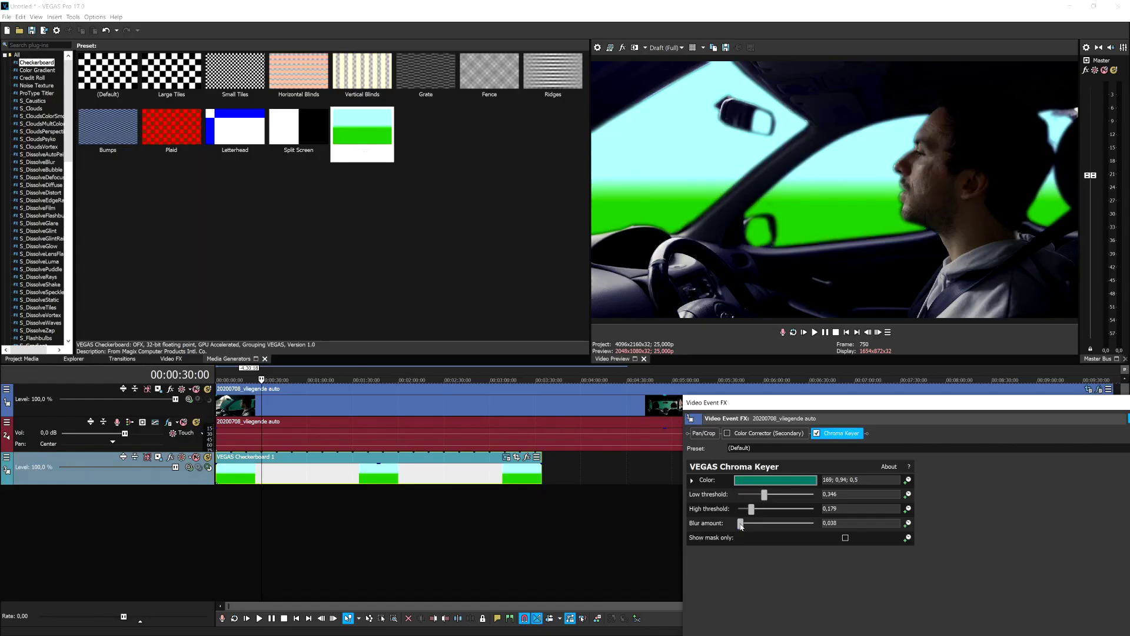
left_click_drag(741, 524, 739, 524)
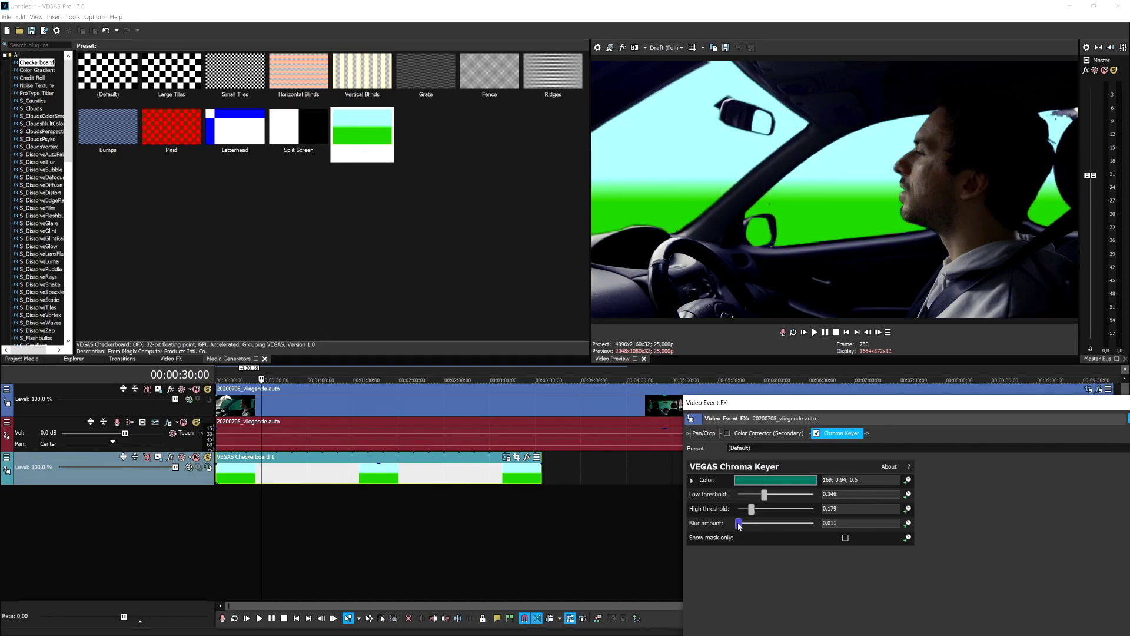
left_click_drag(739, 525, 741, 525)
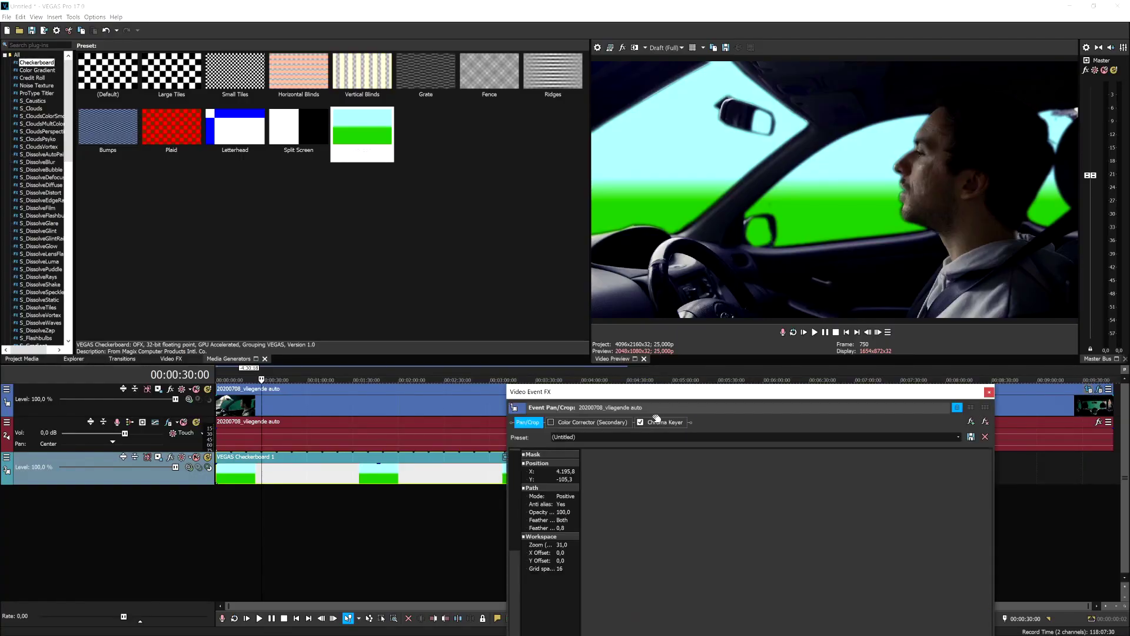
- Enlarge the effects window, zoom the mask workspace and deselect the mask path
left_click_drag(773, 399, 843, 115)
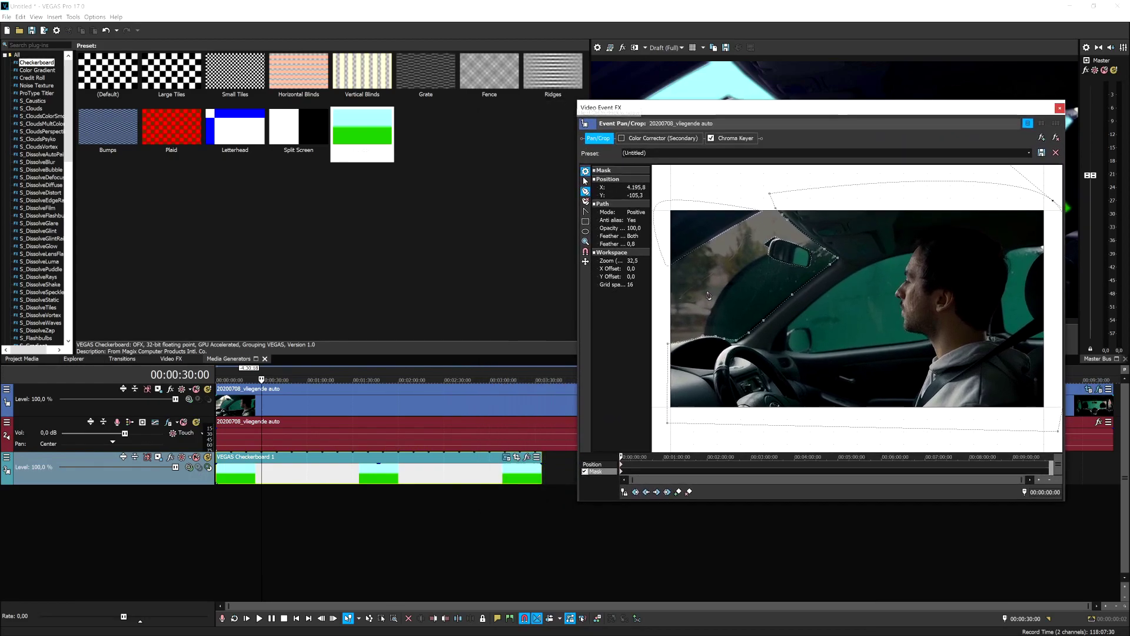
double_click(723, 111)
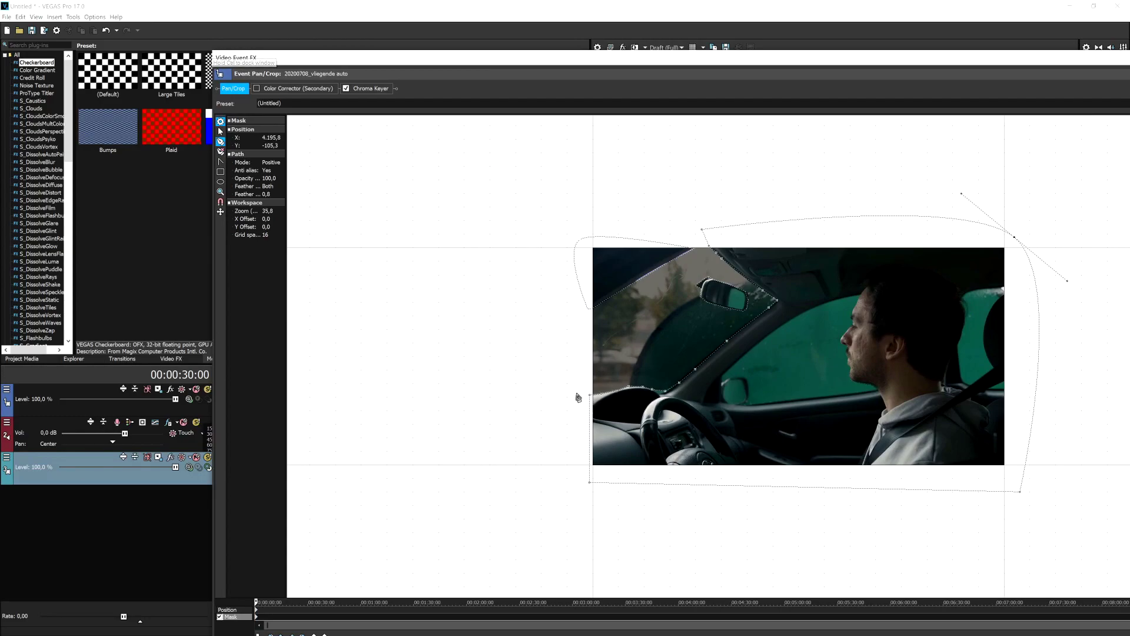
scroll(487, 252, "up", 4)
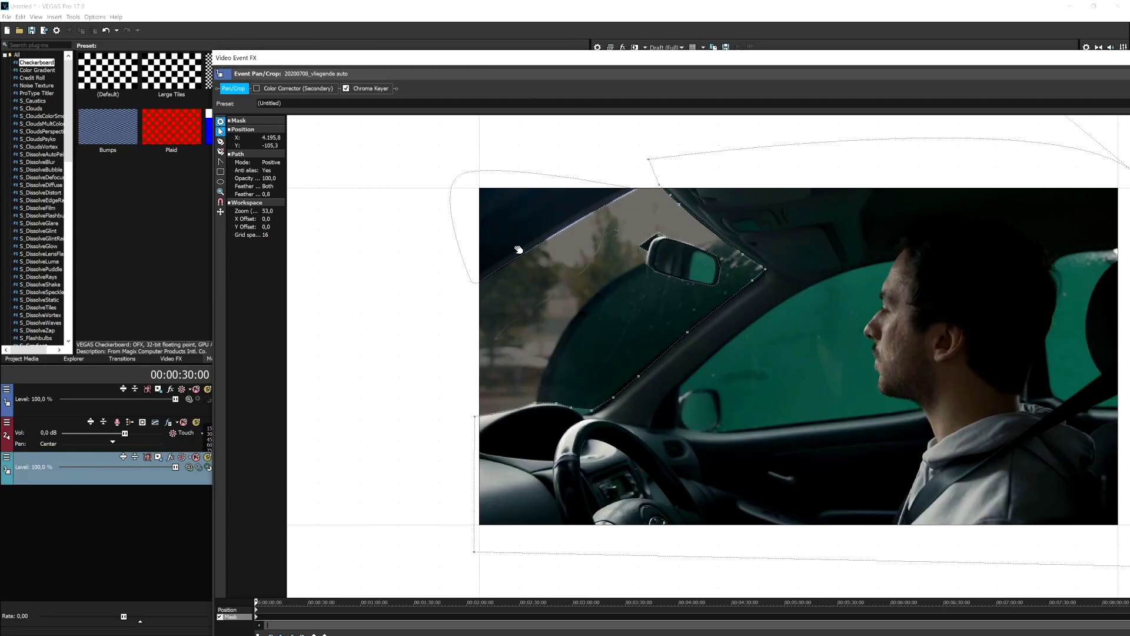
left_click(568, 360)
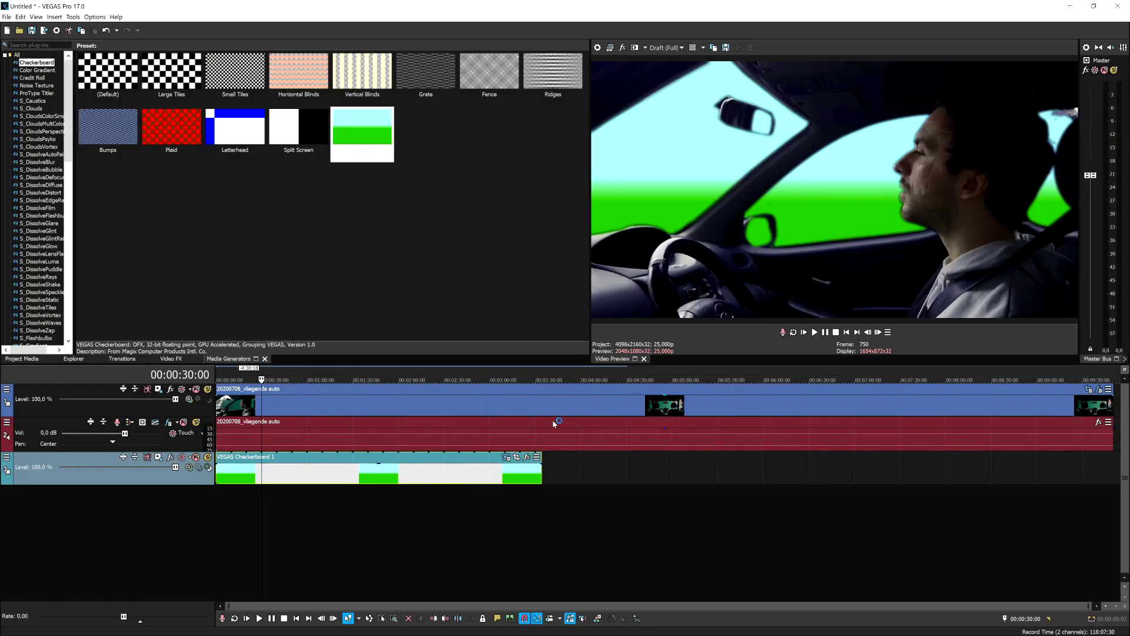
- Split all events at the 00:01:19:18 playhead position with S
left_click(650, 405)
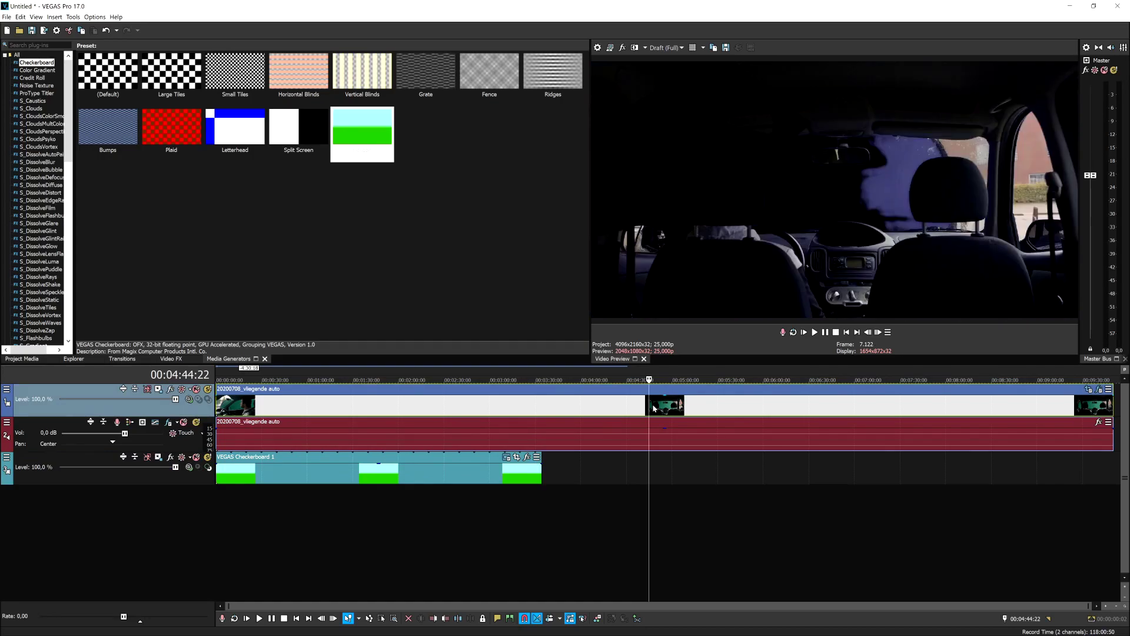
left_click(335, 425)
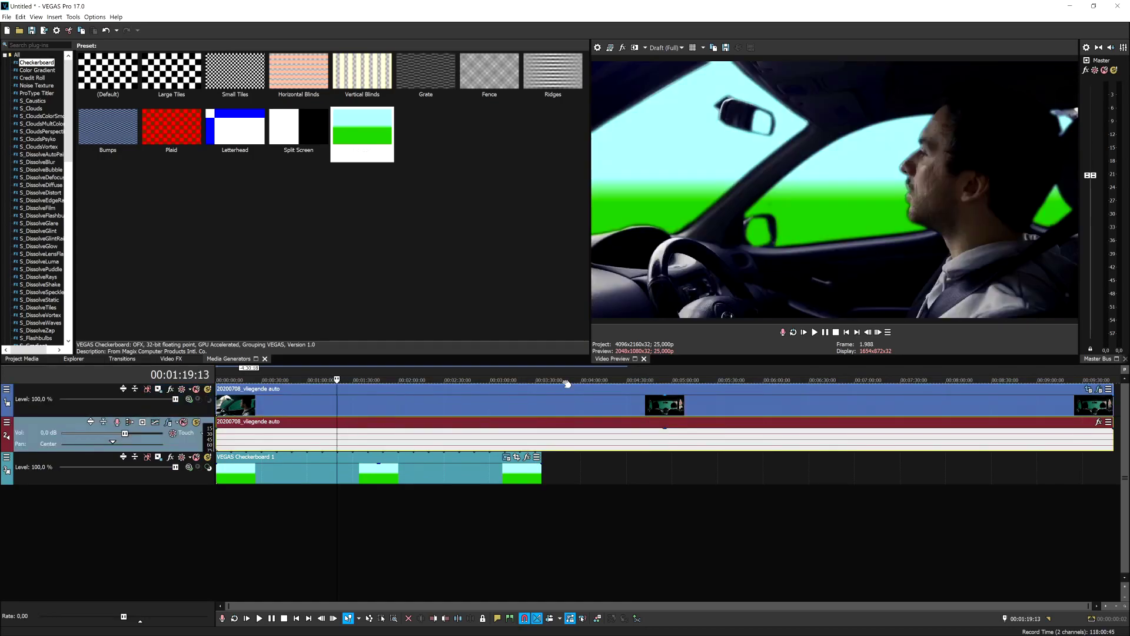
left_click(682, 405)
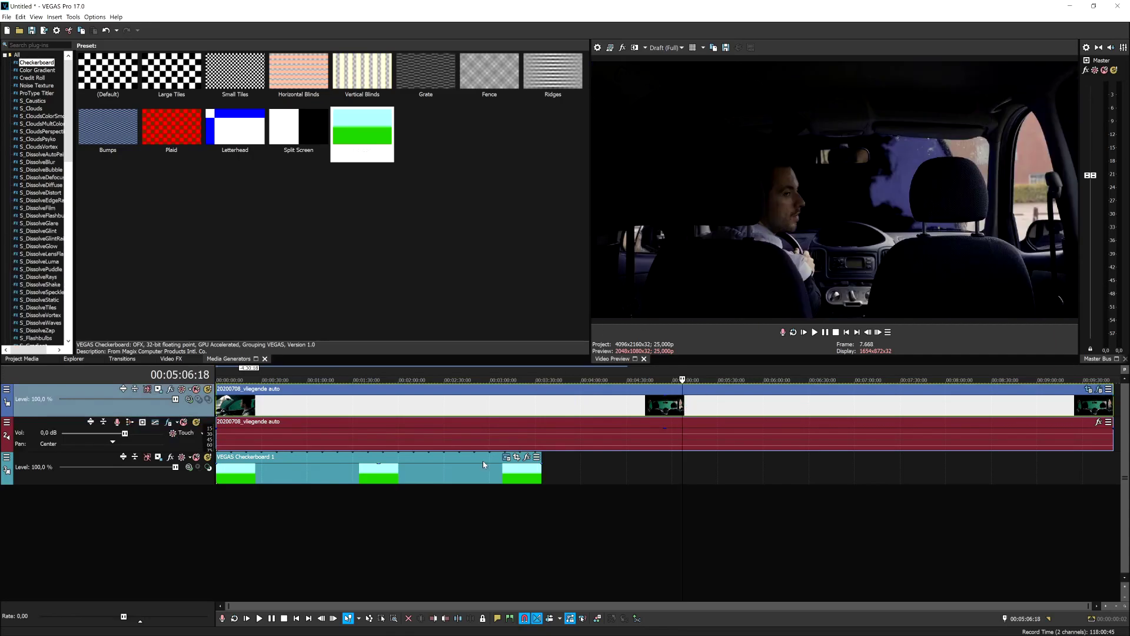
left_click(338, 411)
scroll(659, 423, "up", 3)
scroll(659, 424, "down", 2)
key("s")
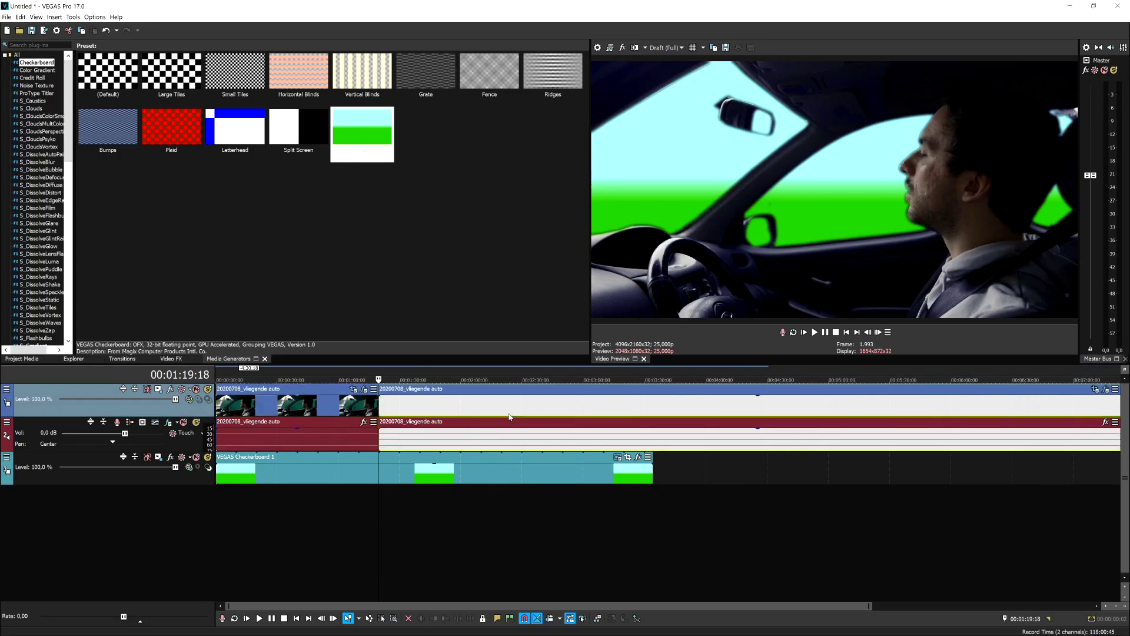
- Delete both checkerboard pieces, then delete and restore the second car event
left_click(396, 475)
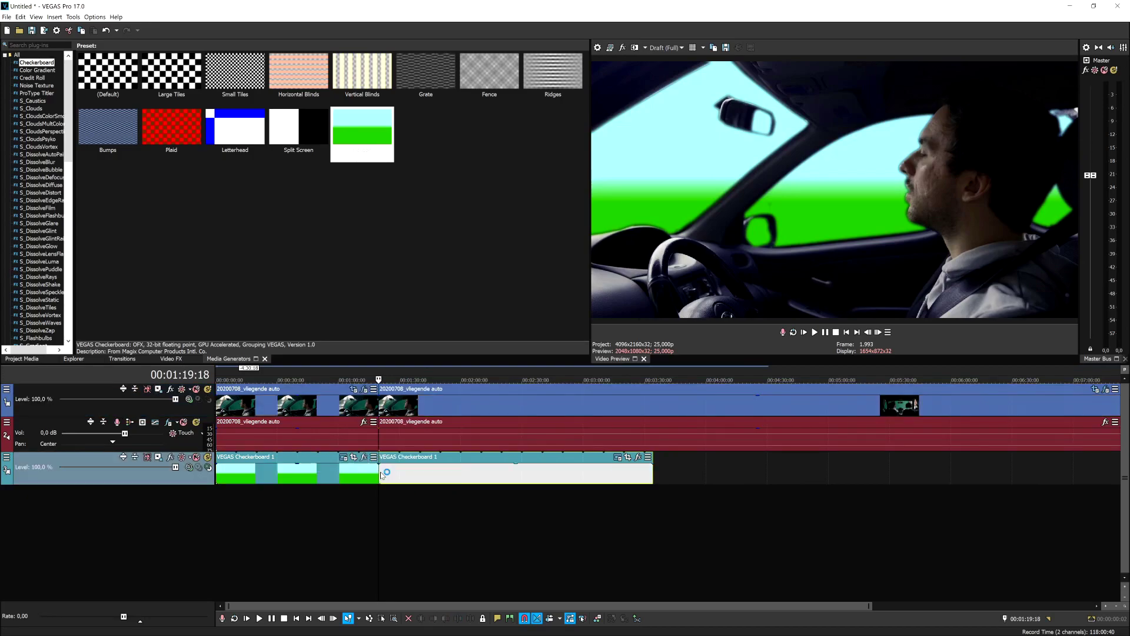
key("Delete")
left_click(324, 469)
key("Delete")
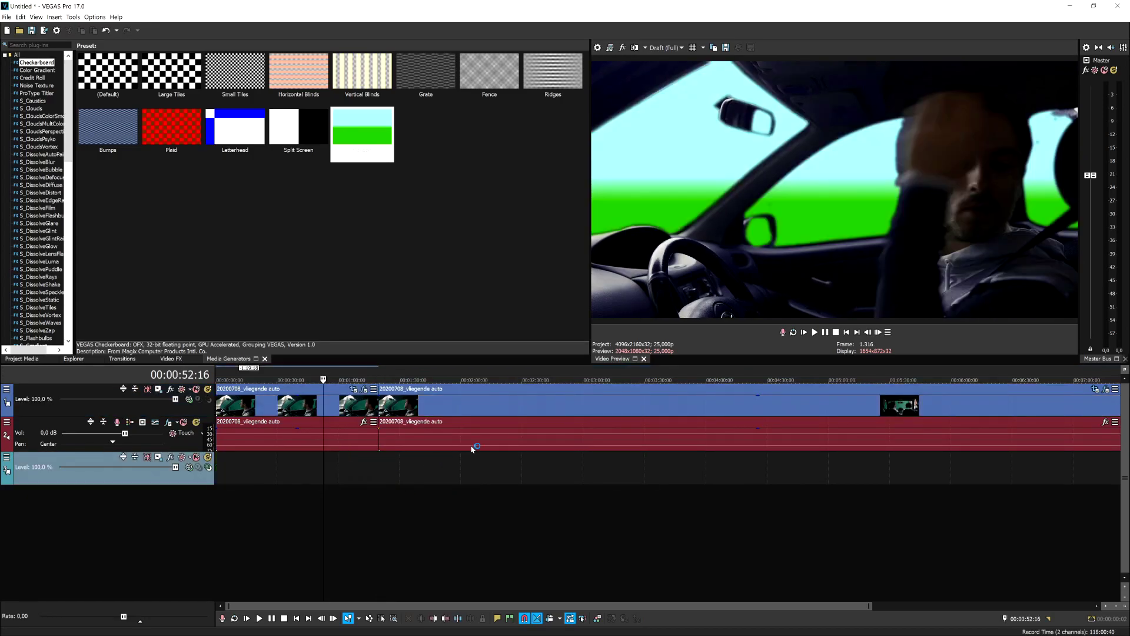
left_click(455, 421)
key("Delete")
scroll(677, 413, "down", 2)
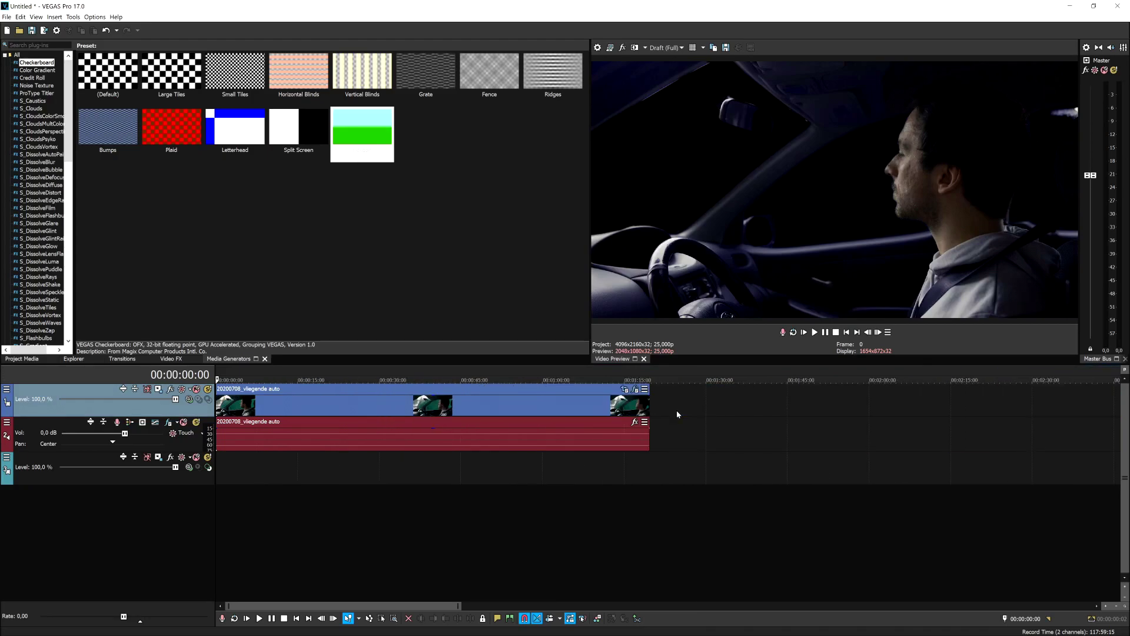
key("ctrl+z")
- Preview the second car event around 00:03:32:20 and return to the project start
scroll(676, 406, "down", 2)
left_click(745, 408)
left_click(795, 410)
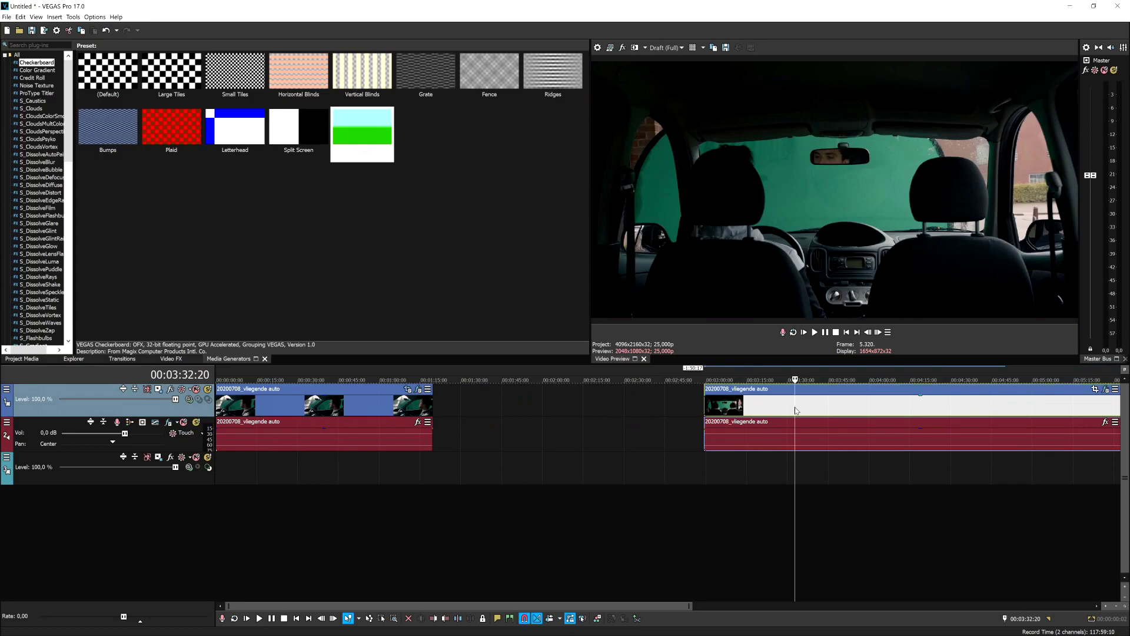
key("Home")
- Shorten the Drone Clip on track 3, move it to the timeline start and play the composite
key("Delete")
scroll(508, 422, "up", 2)
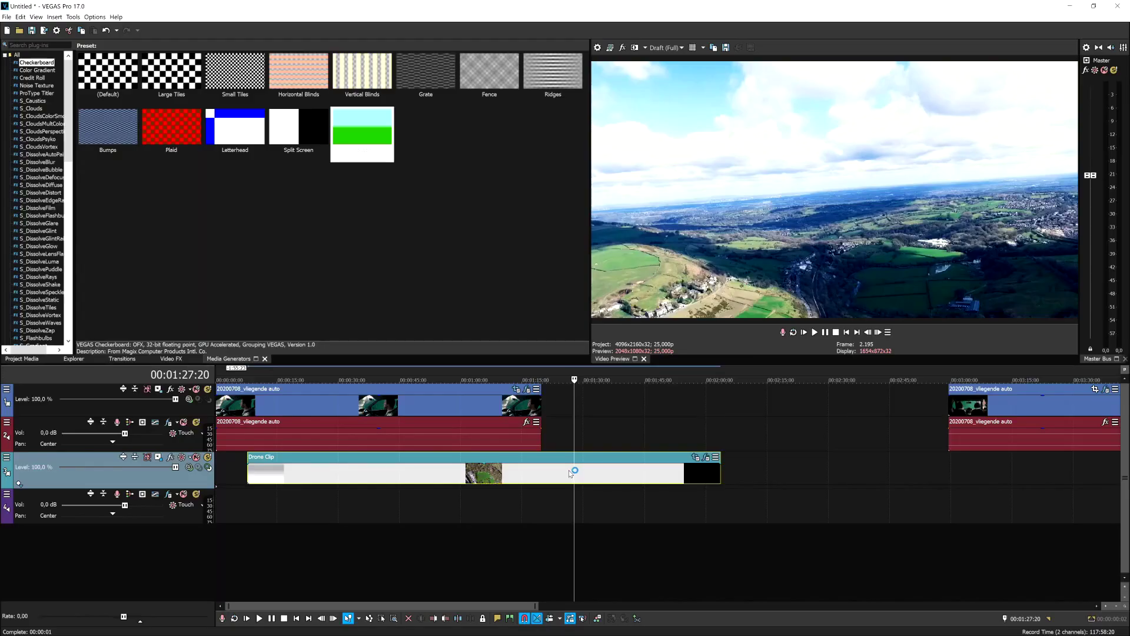
left_click(568, 472)
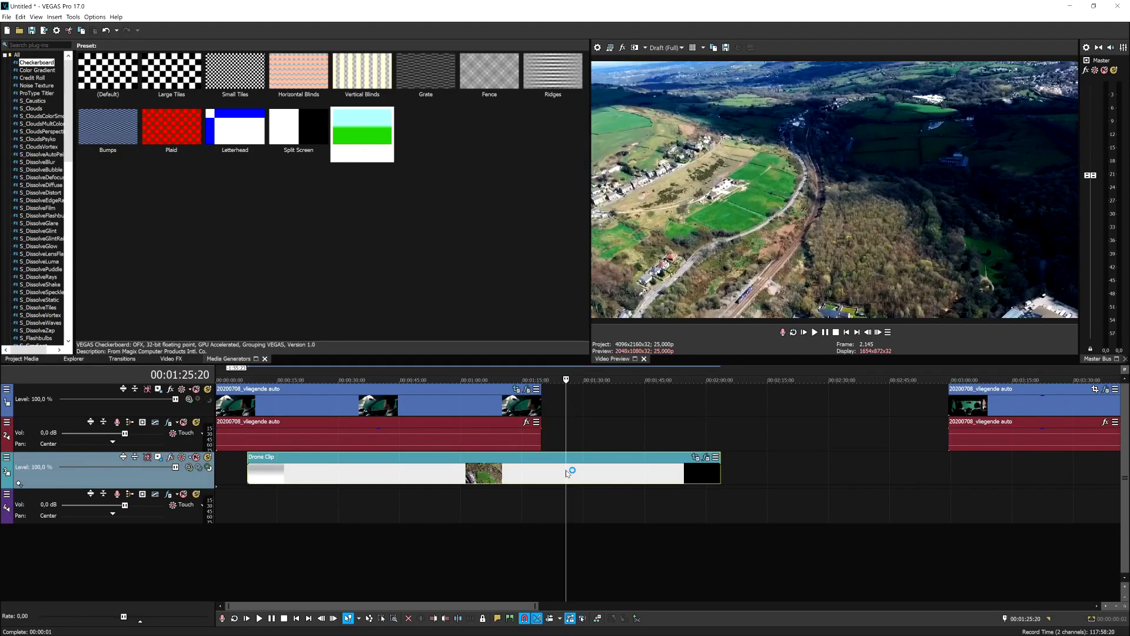
left_click(571, 470)
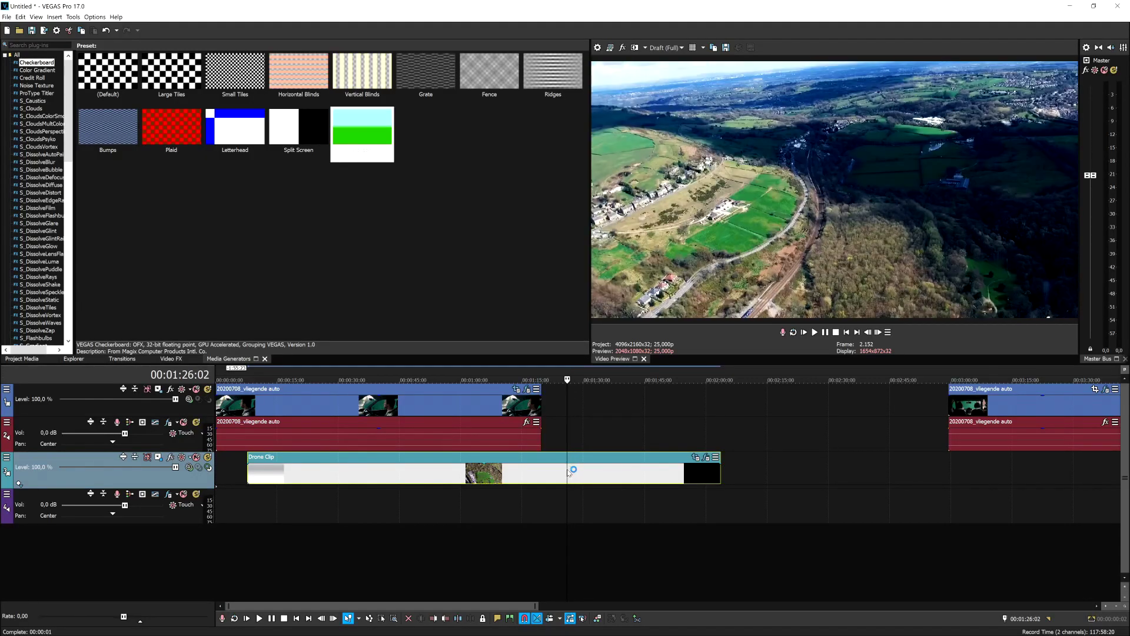
key("ctrl+z")
left_click_drag(342, 473, 224, 472)
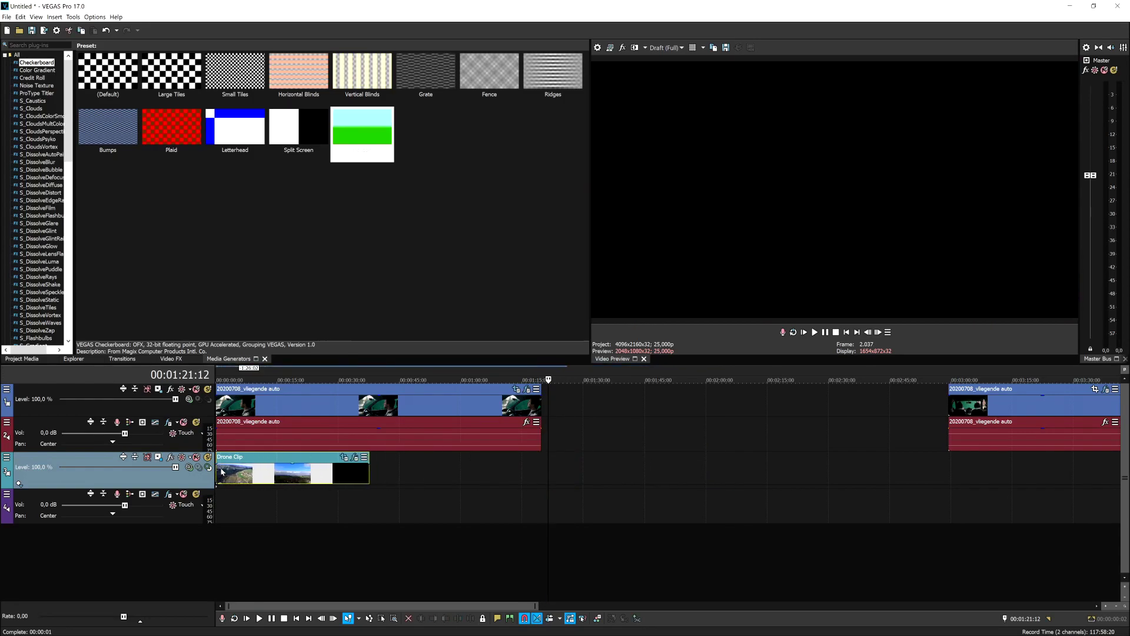
left_click(847, 332)
left_click(815, 332)
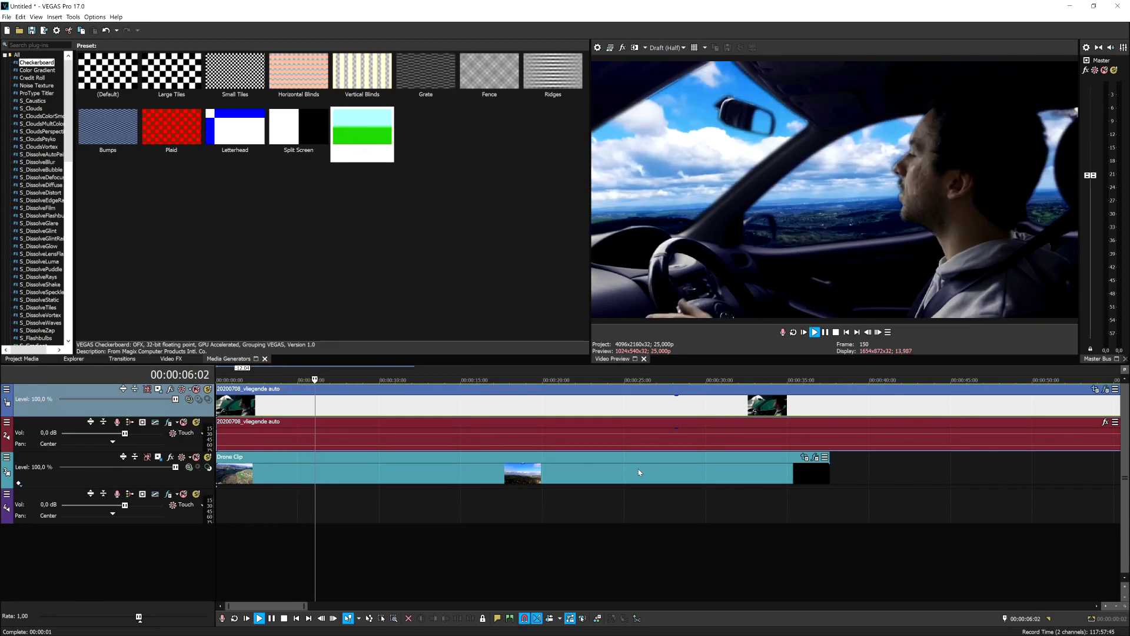
- Test the car clip's alignment over the drone background and replay the flying-car composite
key("space")
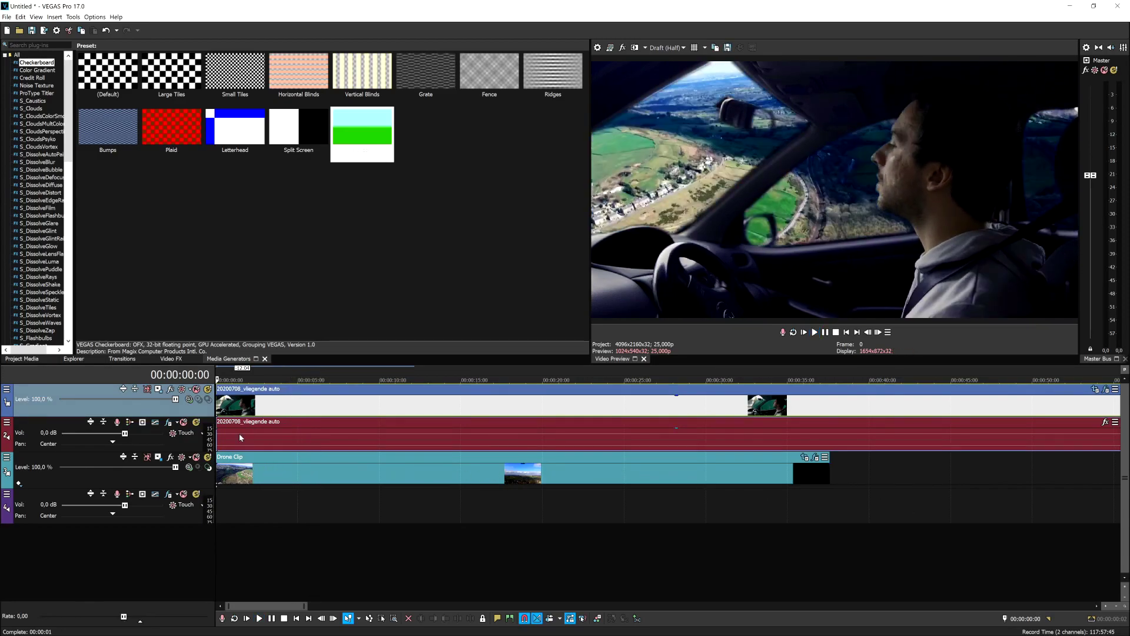
left_click_drag(245, 411, 196, 405)
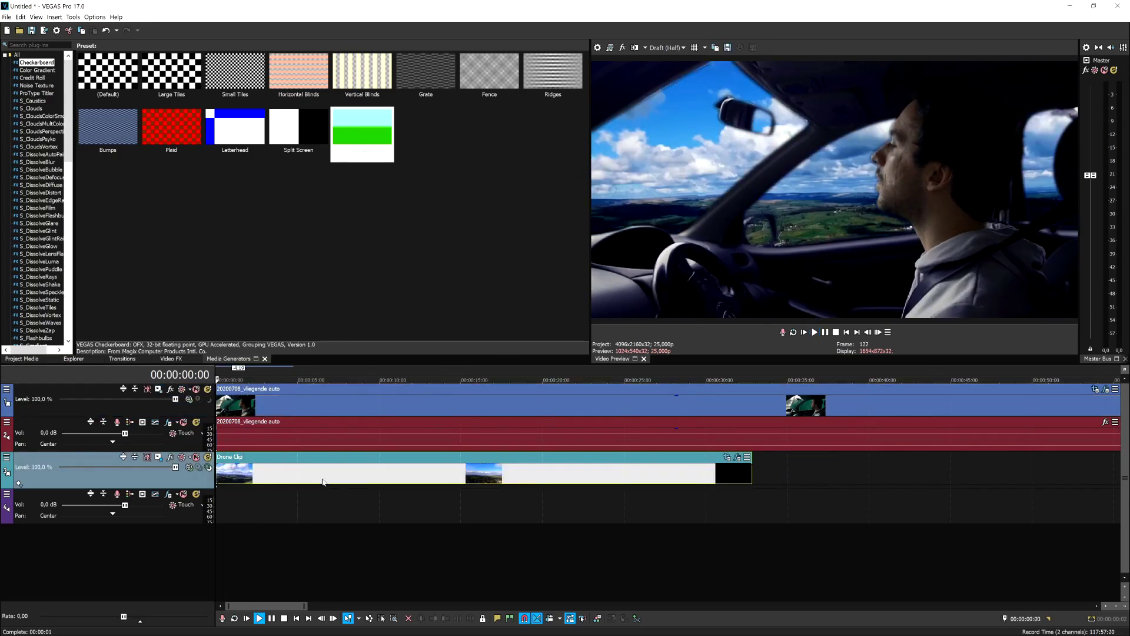
key("space")
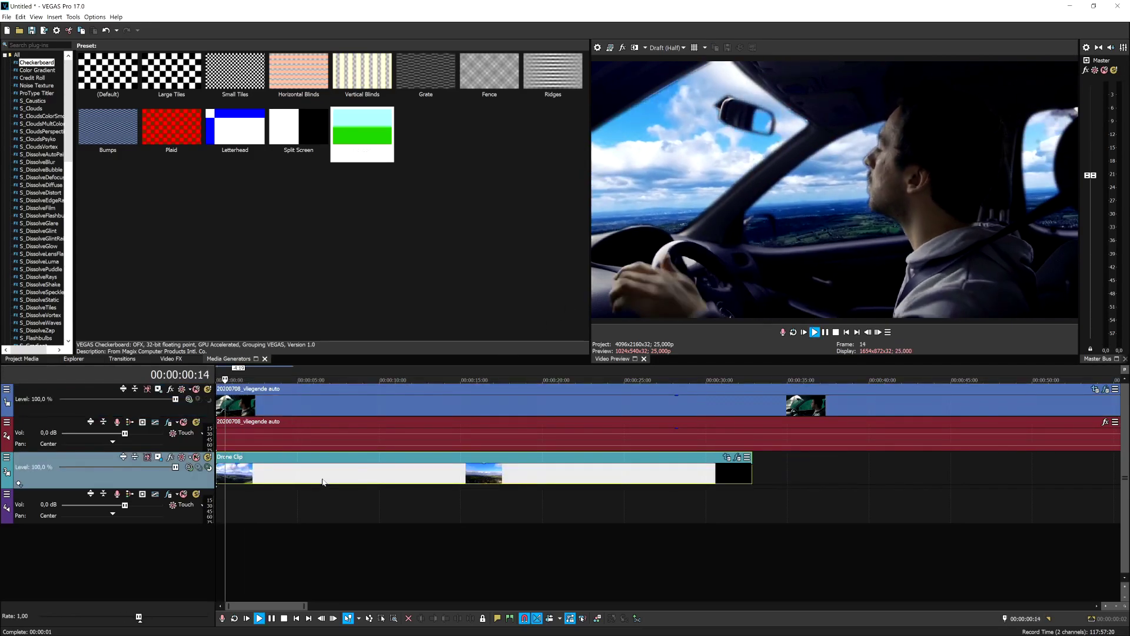
key("space")
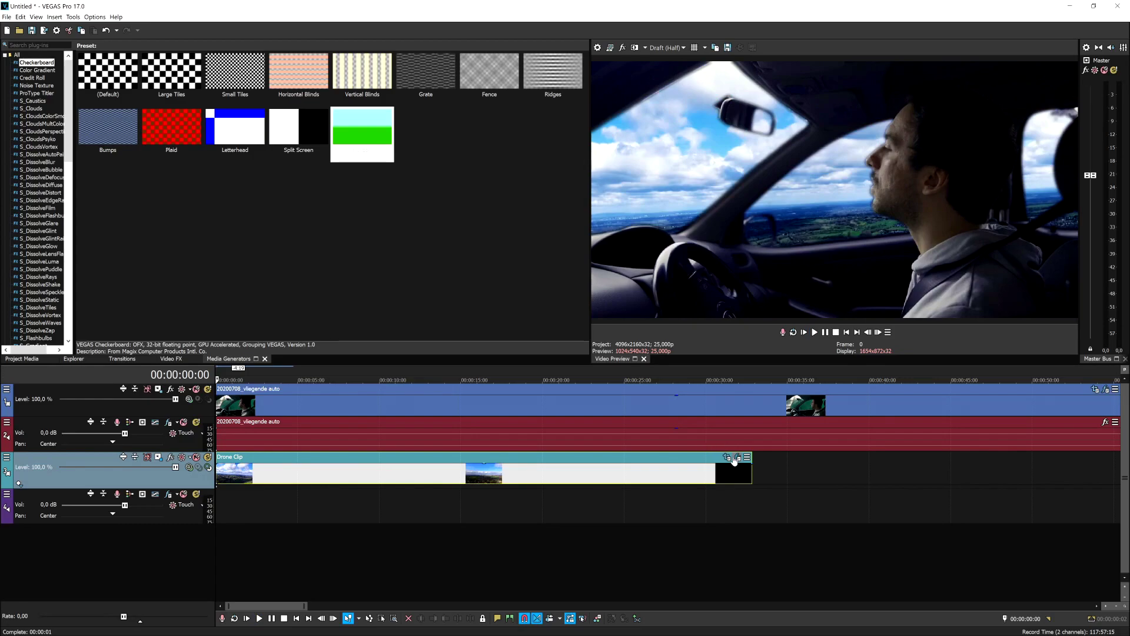
key("space")
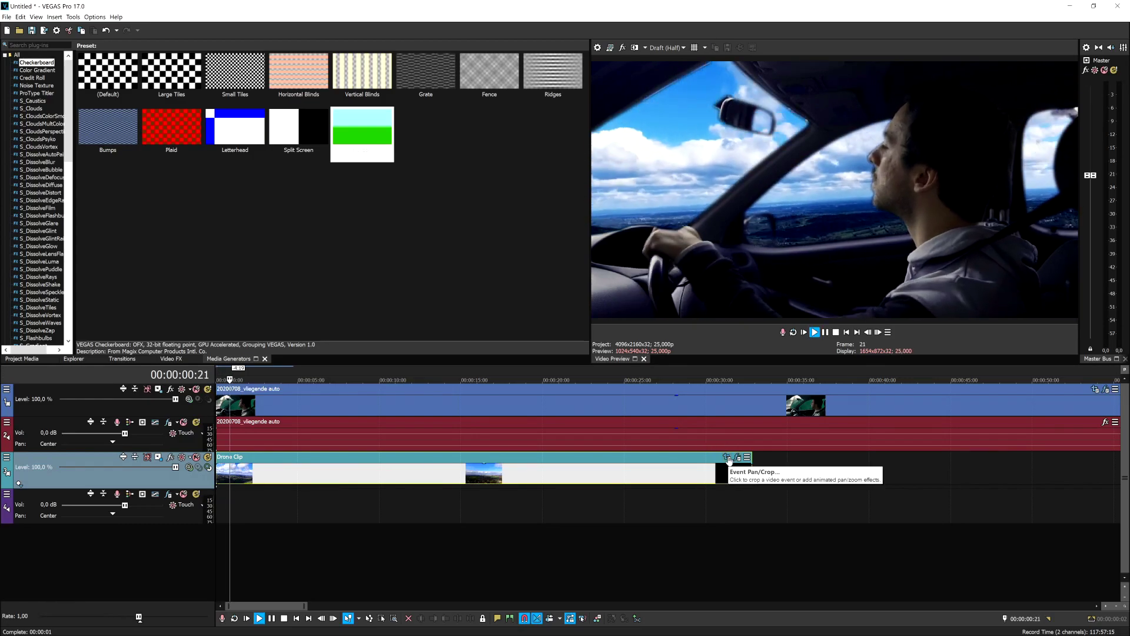
key("space")
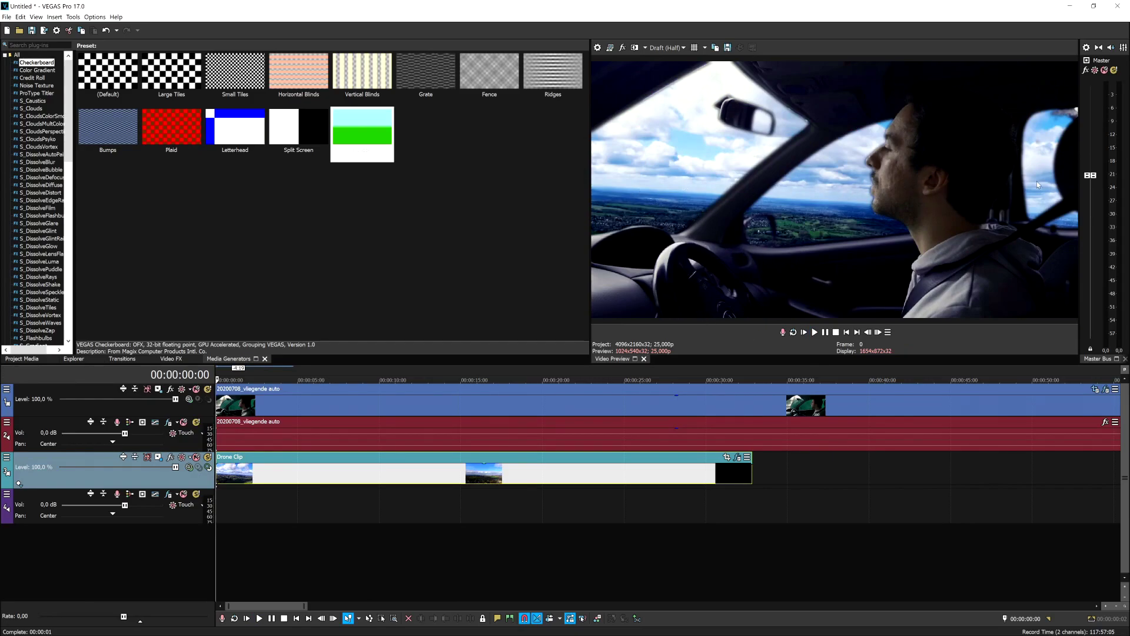
key("space")
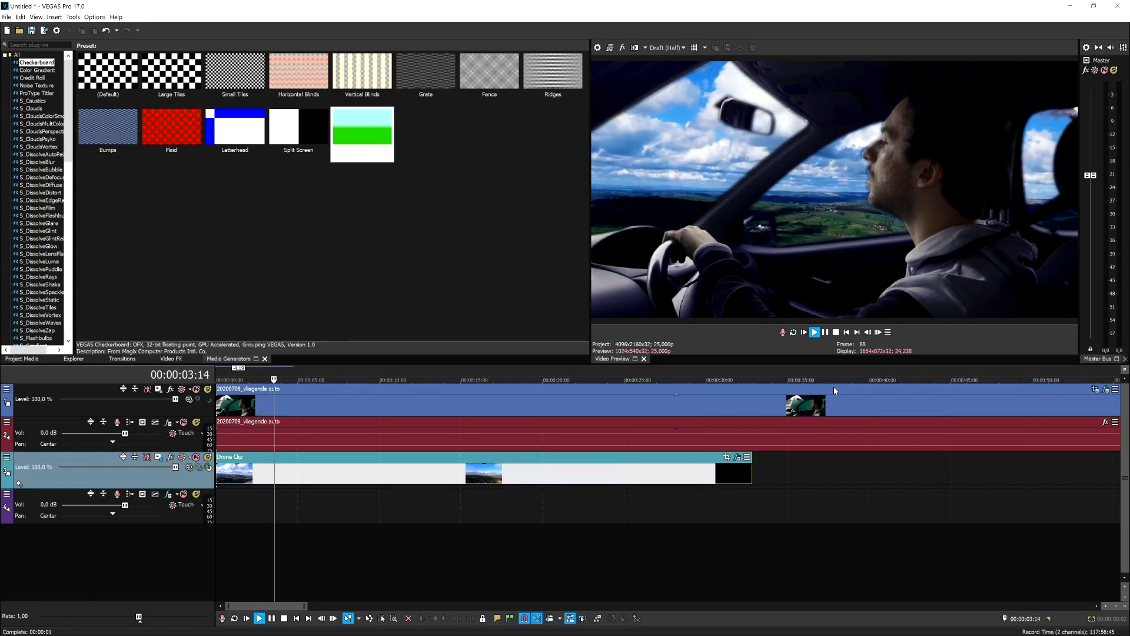
scroll(758, 404, "down", 3)
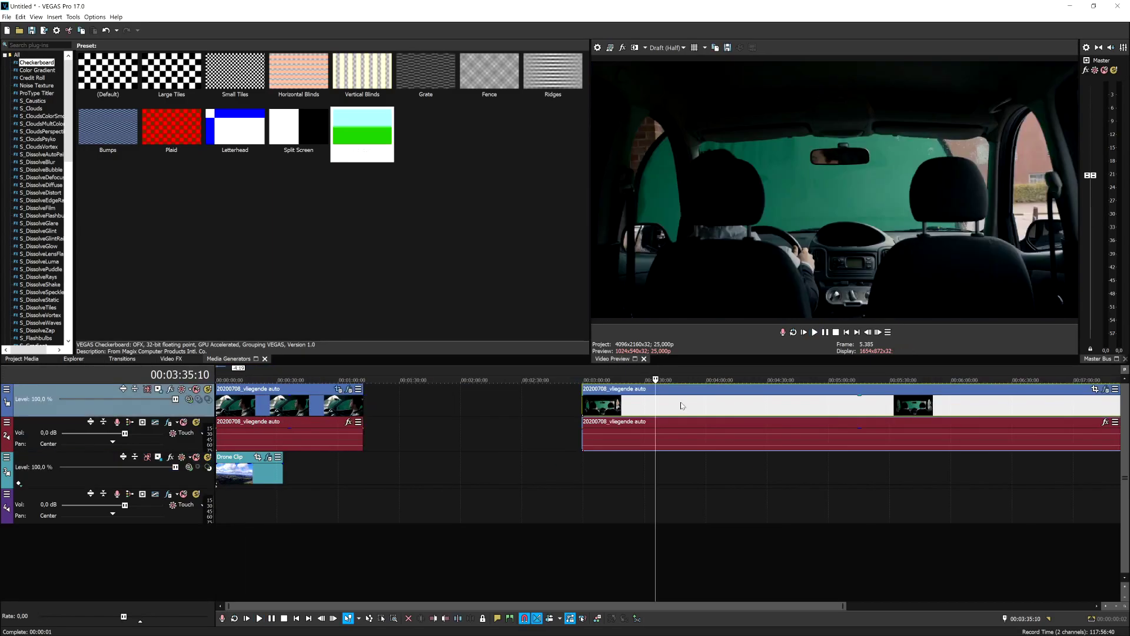
- Slide the later car event left and check its frame at 00:05:37:17
left_click_drag(784, 404, 682, 404)
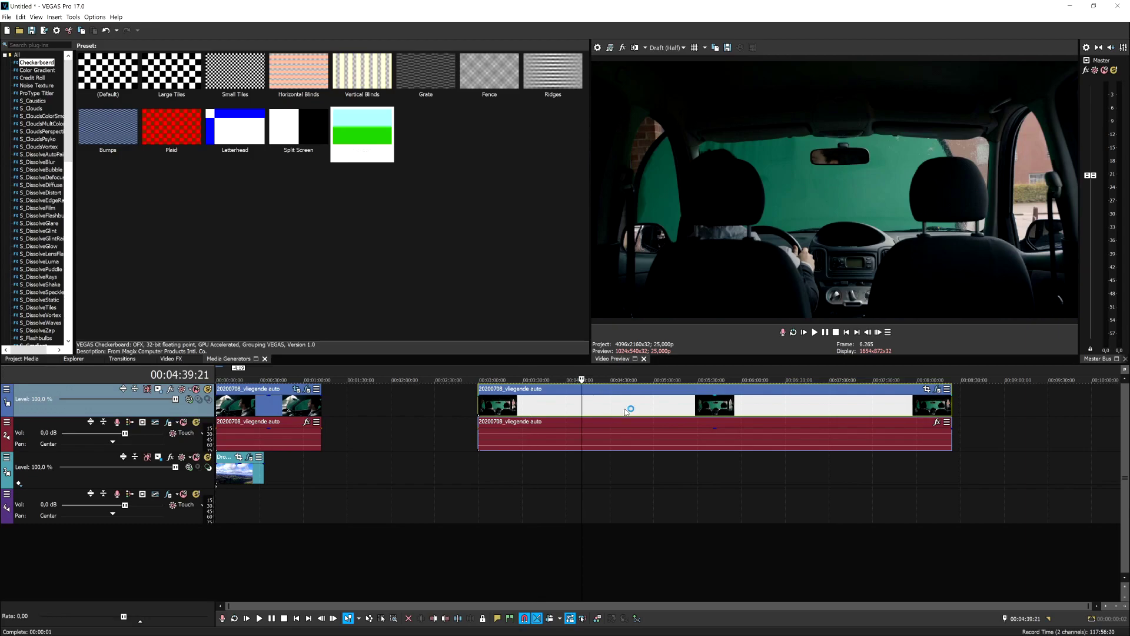
left_click(683, 410)
left_click(709, 411)
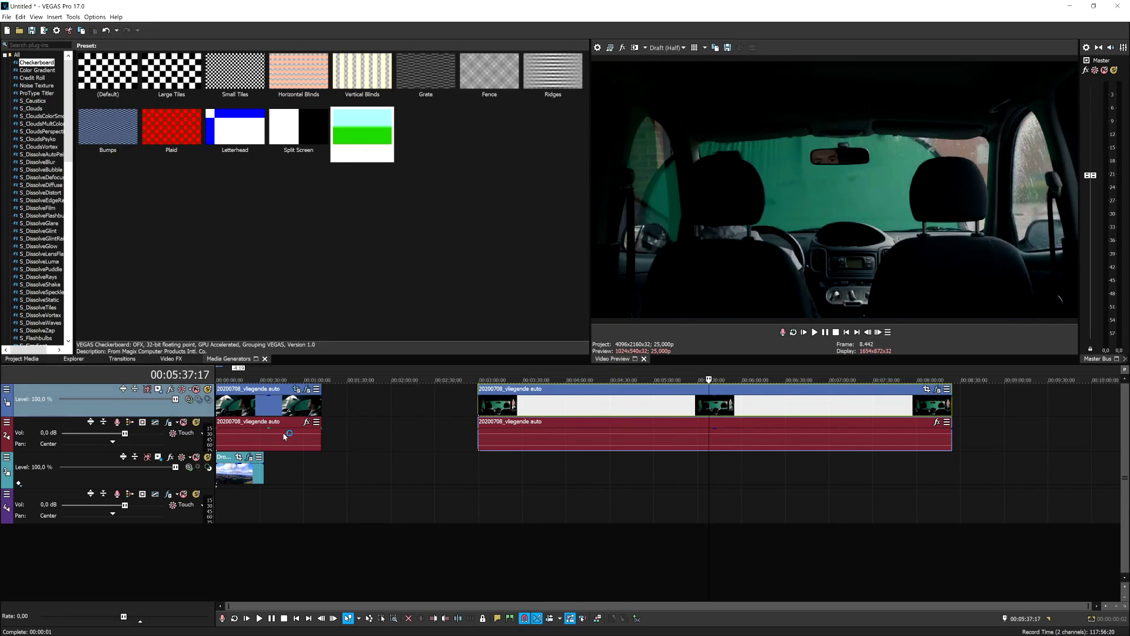
- Move the later car event further left and check the frame at 00:04:17:21
left_click(225, 413)
left_click_drag(589, 409, 482, 409)
left_click(542, 410)
left_click(591, 407)
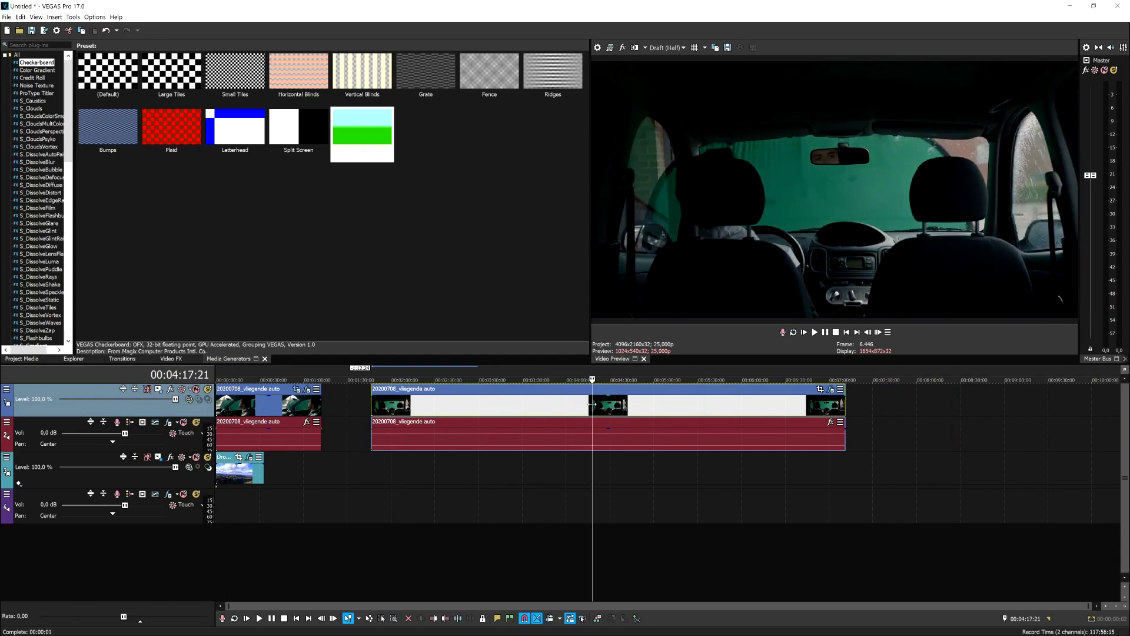